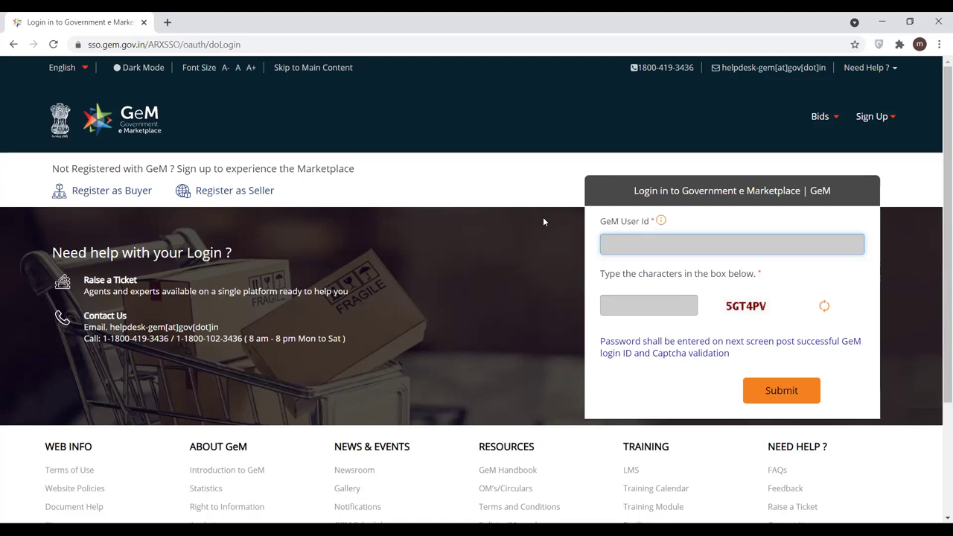
- Sign in to GeM with the seller user ID, the captcha characters and the account password
{"action": "key", "text": "Tab"}
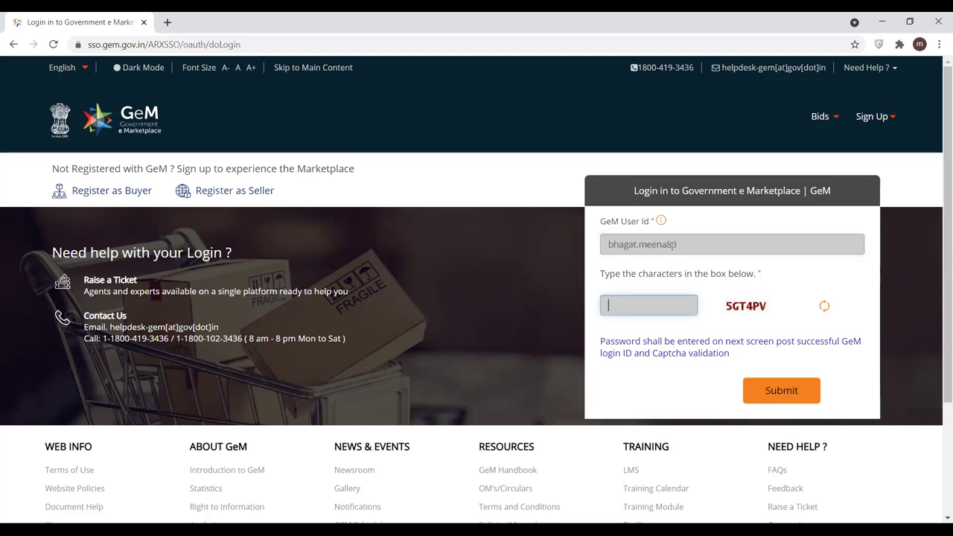
{"action": "type", "text": "%"}
{"action": "key", "text": "BackSpace"}
{"action": "type", "text": "5GT4PV"}
{"action": "left_click", "coordinate": [766, 390]}
{"action": "left_click", "coordinate": [646, 336]}
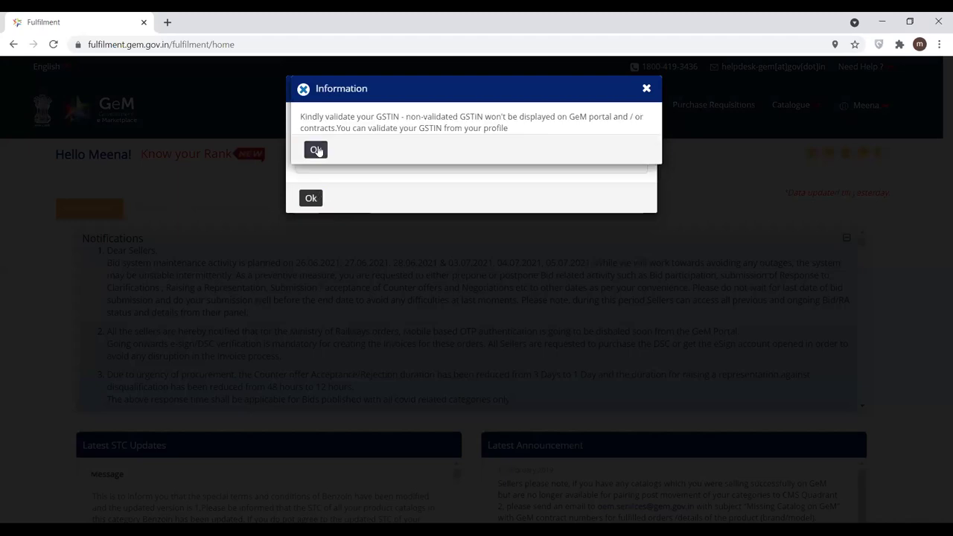
- Dismiss the GSTIN Information and Error notices and open My Account from the user menu
{"action": "left_click", "coordinate": [315, 150]}
{"action": "left_click", "coordinate": [310, 197]}
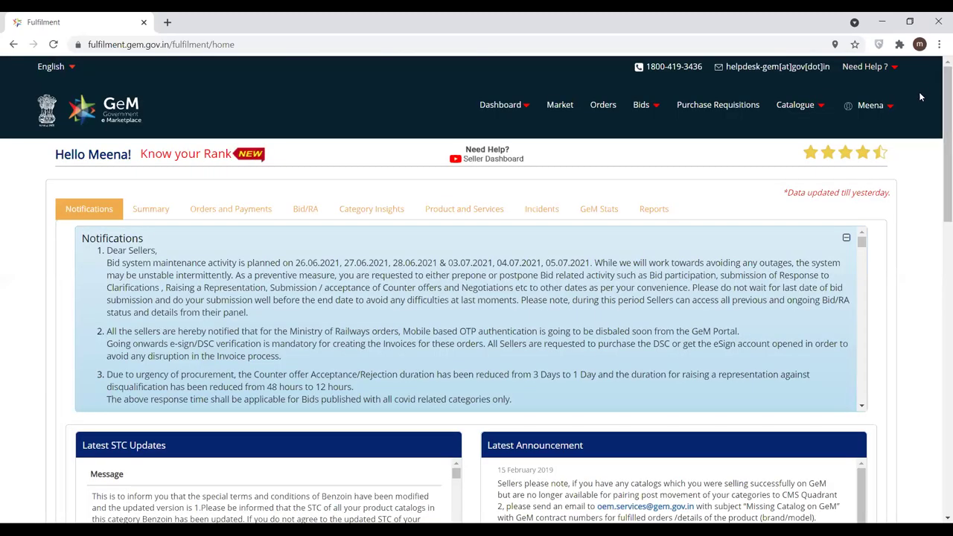
{"action": "left_click", "coordinate": [888, 113]}
{"action": "left_click", "coordinate": [855, 123]}
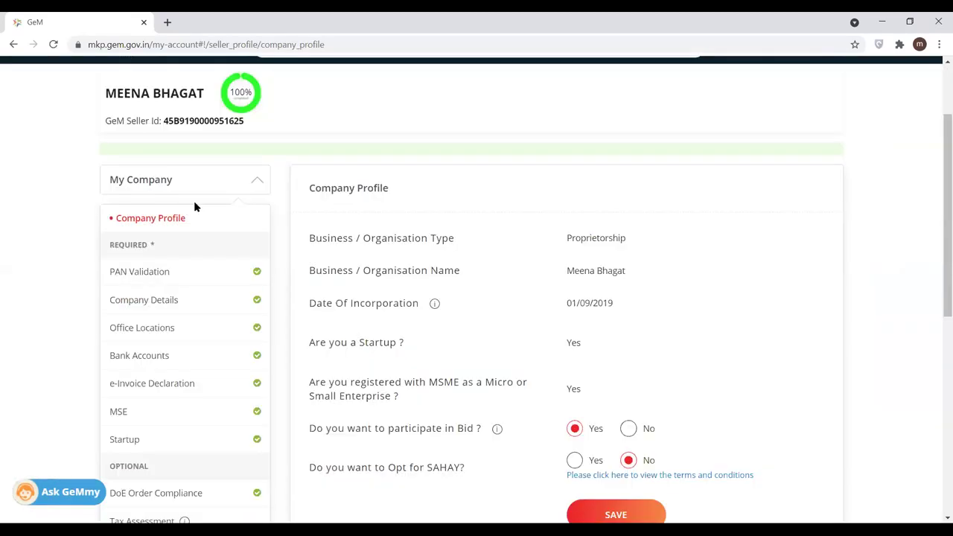
- Scroll through the Company Profile details, then open Vendor Assessments under My Actions
{"action": "left_click_drag", "start_coordinate": [938, 134], "coordinate": [943, 166]}
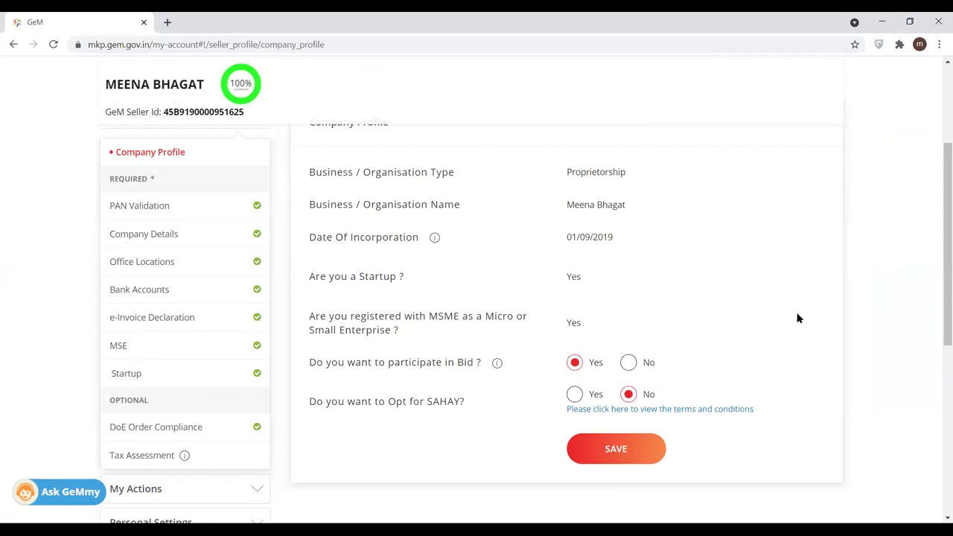
{"action": "left_click_drag", "start_coordinate": [938, 290], "coordinate": [938, 313]}
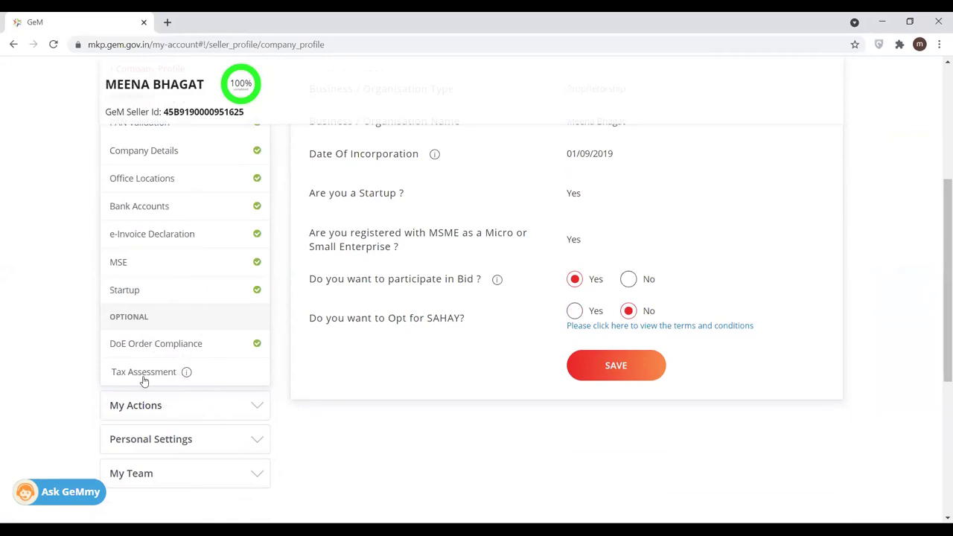
{"action": "mouse_move", "coordinate": [184, 372]}
{"action": "left_click_drag", "start_coordinate": [938, 213], "coordinate": [938, 263]}
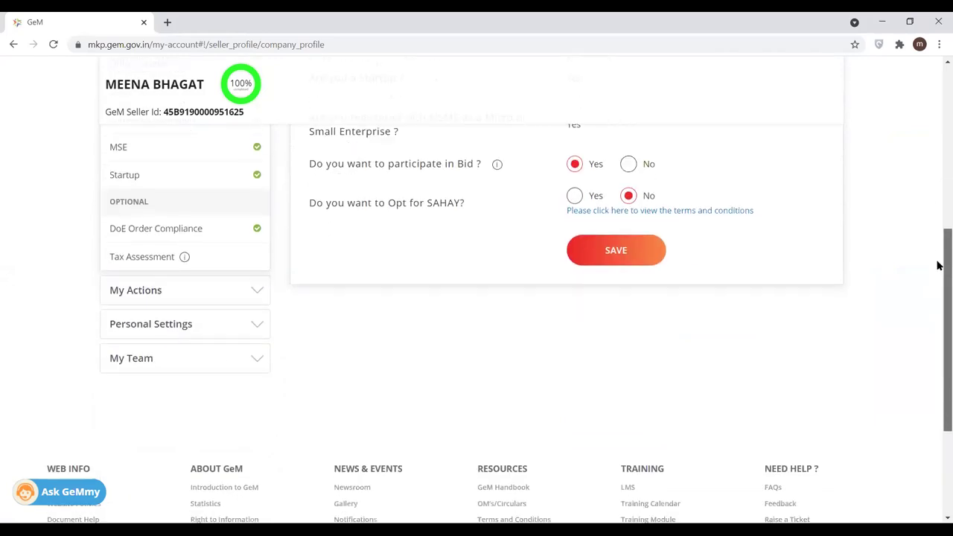
{"action": "left_click", "coordinate": [151, 278]}
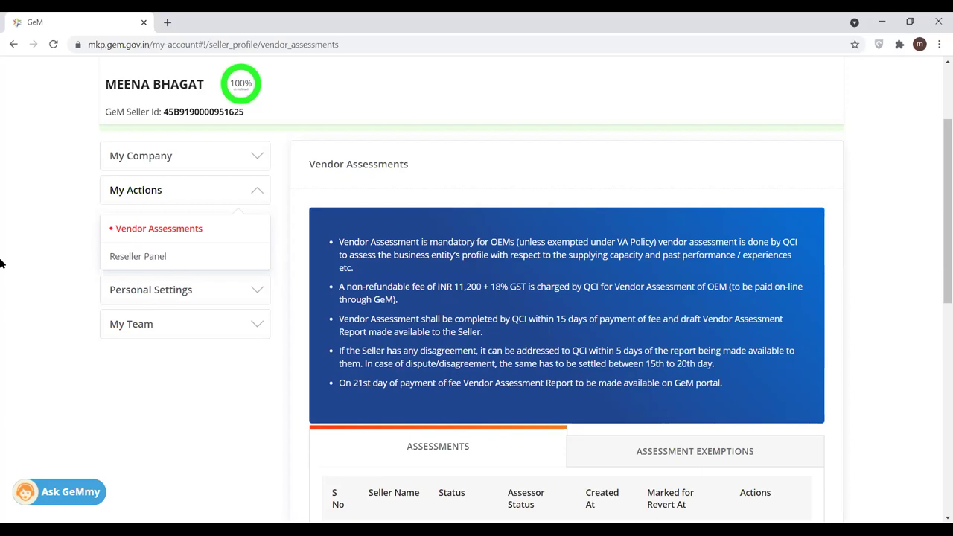
- Open Personal Settings to view the Seller Profile with name, contact details and Primary Seller role
{"action": "left_click", "coordinate": [117, 300]}
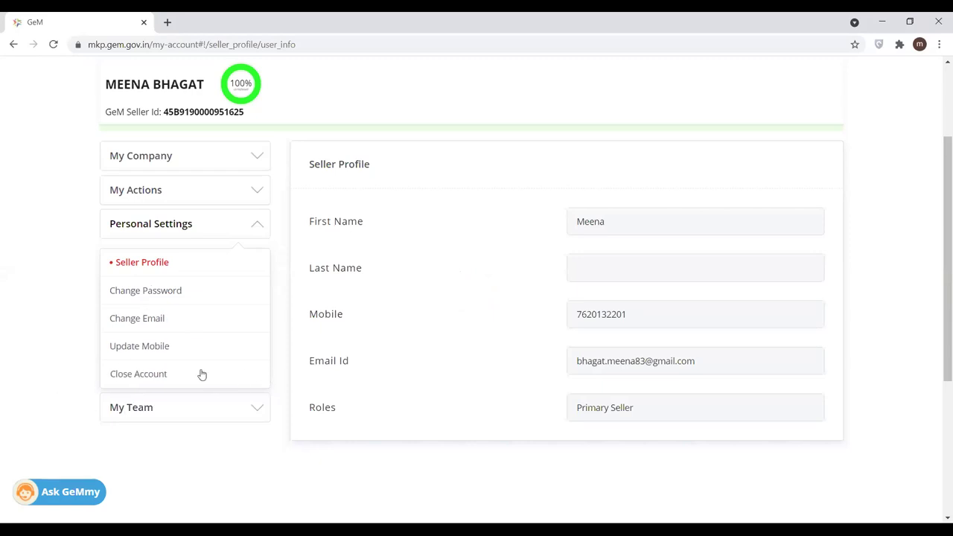
- Open My Team to see the User List with its one active Primary Seller
{"action": "left_click", "coordinate": [157, 411]}
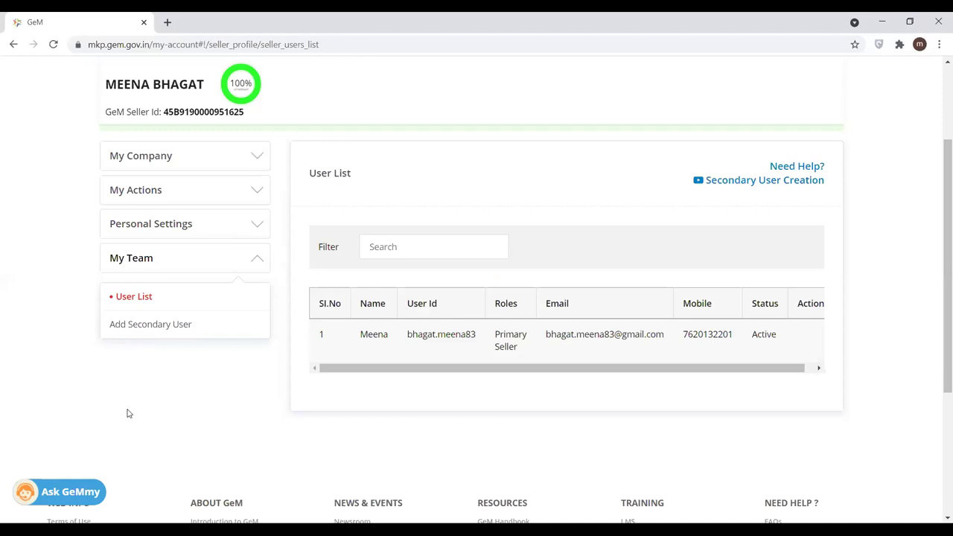
{"action": "left_click_drag", "start_coordinate": [480, 337], "coordinate": [398, 341]}
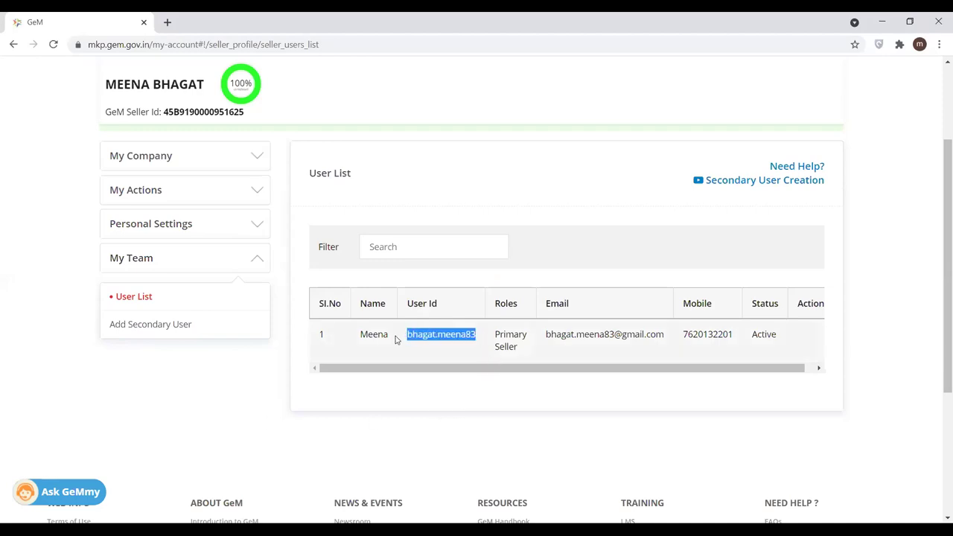
{"action": "left_click", "coordinate": [437, 355]}
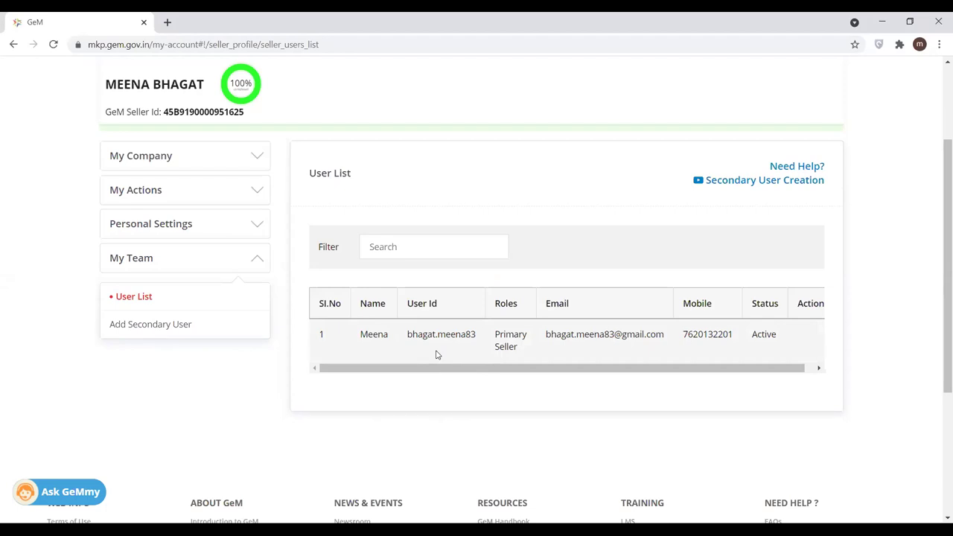
{"action": "left_click", "coordinate": [938, 128]}
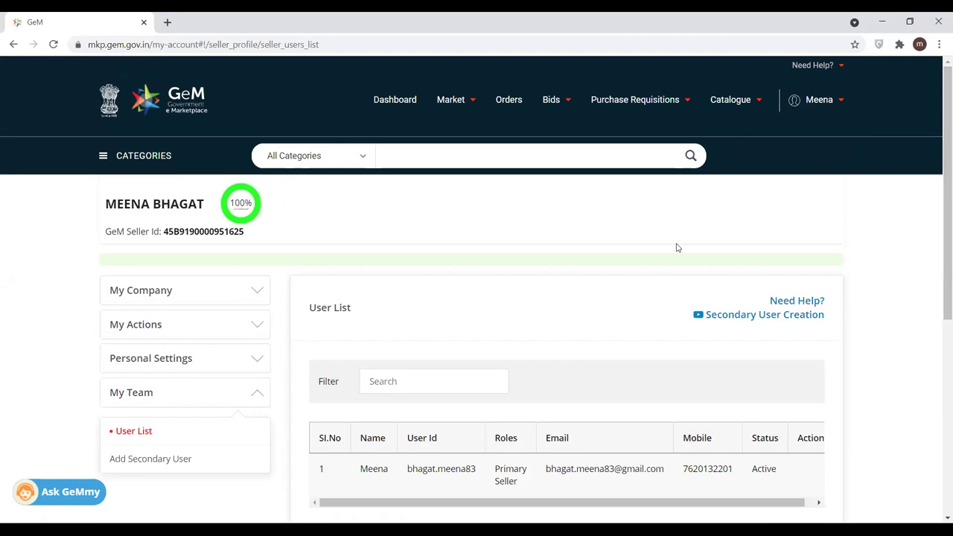
{"action": "scroll", "coordinate": [938, 259], "scroll_direction": "down", "scroll_amount": 1}
{"action": "scroll", "coordinate": [938, 259], "scroll_direction": "down", "scroll_amount": 5}
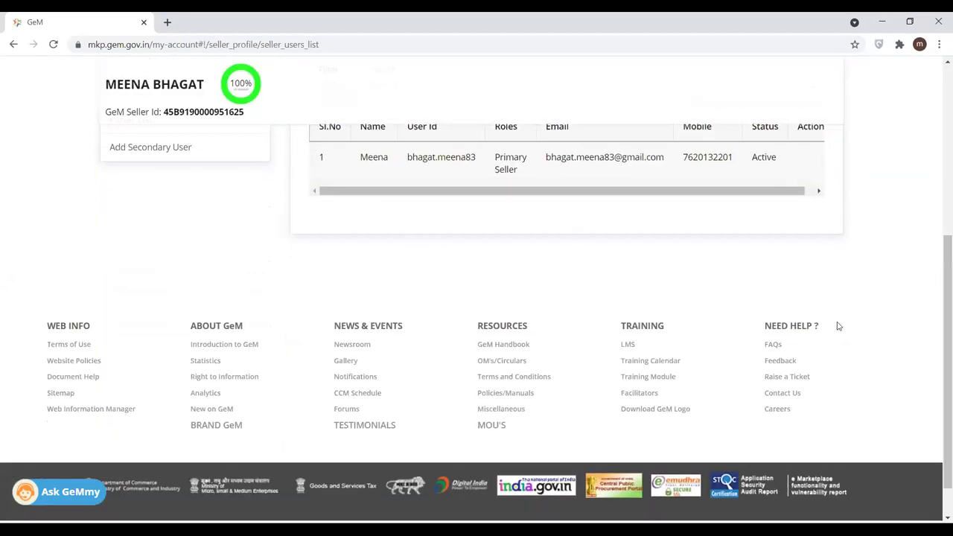
{"action": "left_click_drag", "start_coordinate": [938, 315], "coordinate": [940, 90]}
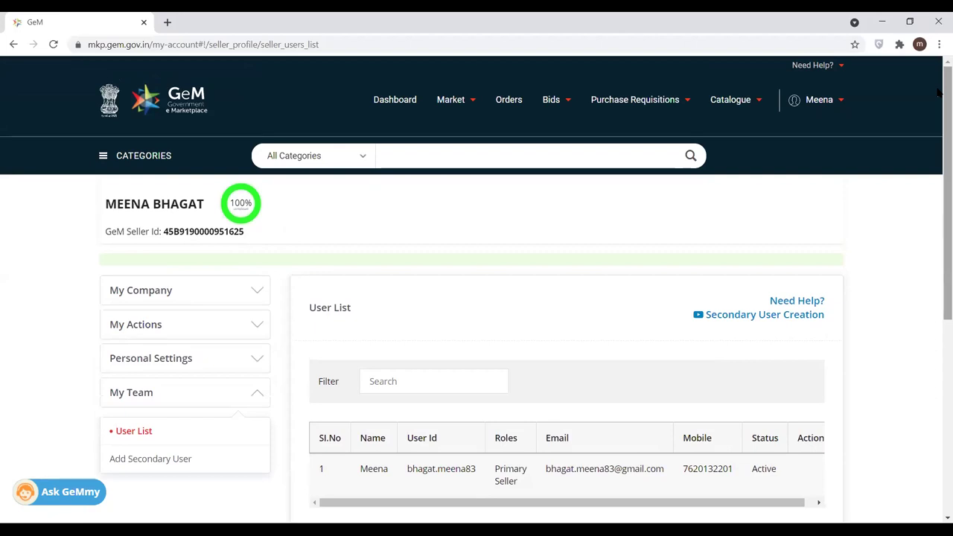
- Browse the Catalogue Products and Services submenus, Purchase Requisitions, and the Bids menu
{"action": "mouse_move", "coordinate": [759, 102]}
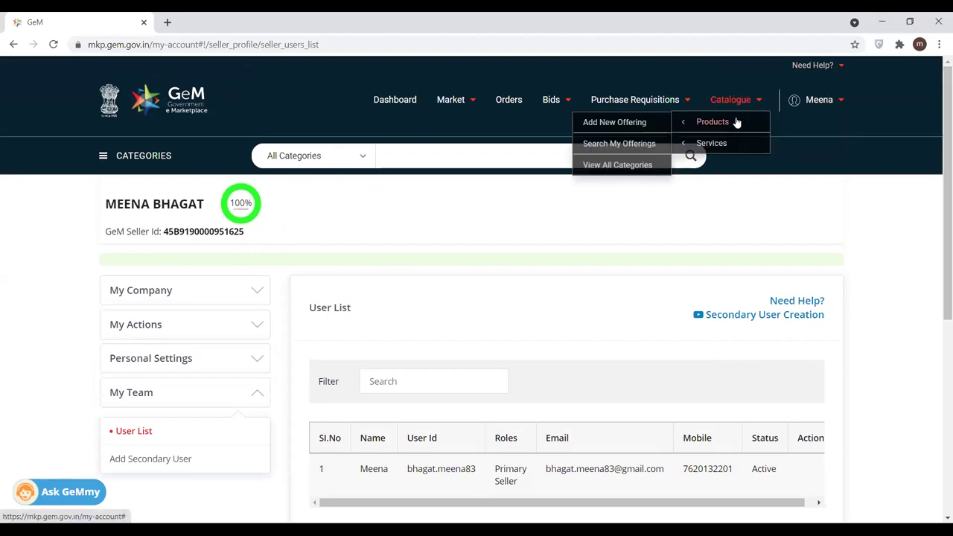
{"action": "mouse_move", "coordinate": [709, 141]}
{"action": "mouse_move", "coordinate": [706, 124]}
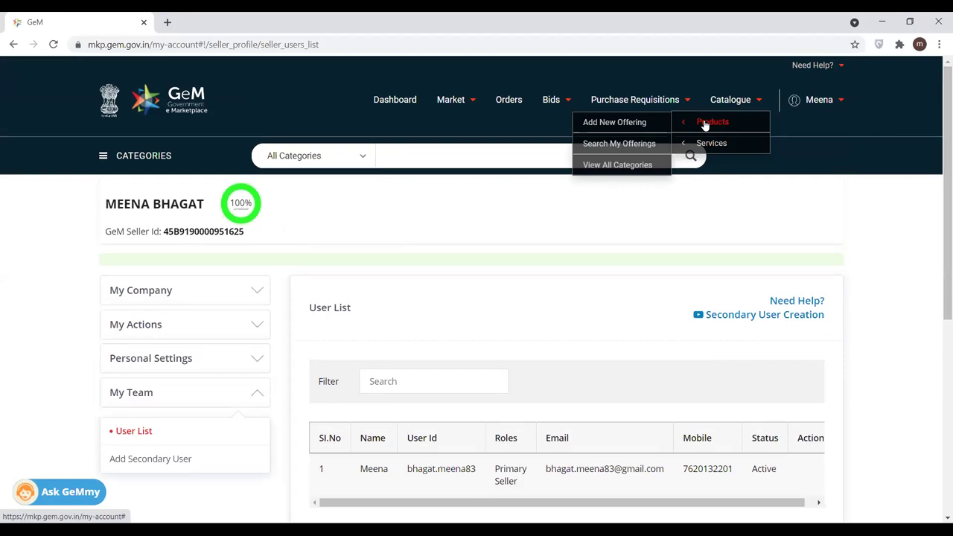
{"action": "mouse_move", "coordinate": [714, 145]}
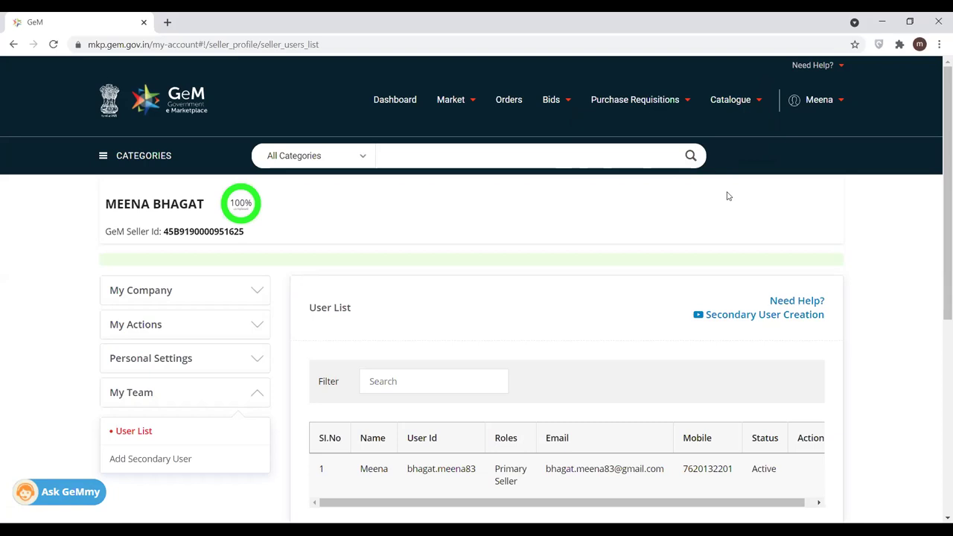
- Check the List of Bids tabs: Service Bids/RAs, Bunch, Service Bunch and Bid to RAs, then open Orders
{"action": "mouse_move", "coordinate": [733, 100]}
{"action": "mouse_move", "coordinate": [706, 122]}
{"action": "mouse_move", "coordinate": [635, 103]}
{"action": "left_click", "coordinate": [563, 123]}
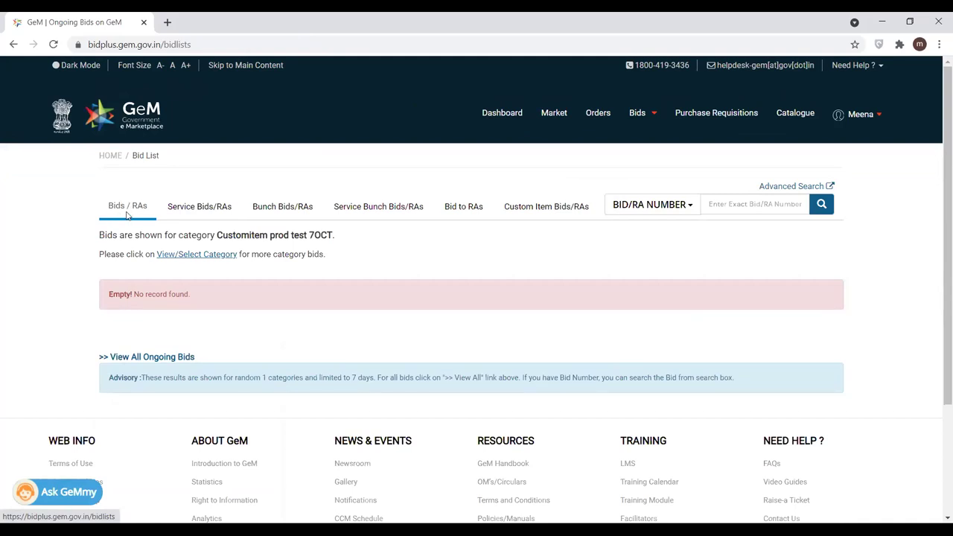
{"action": "left_click", "coordinate": [209, 212]}
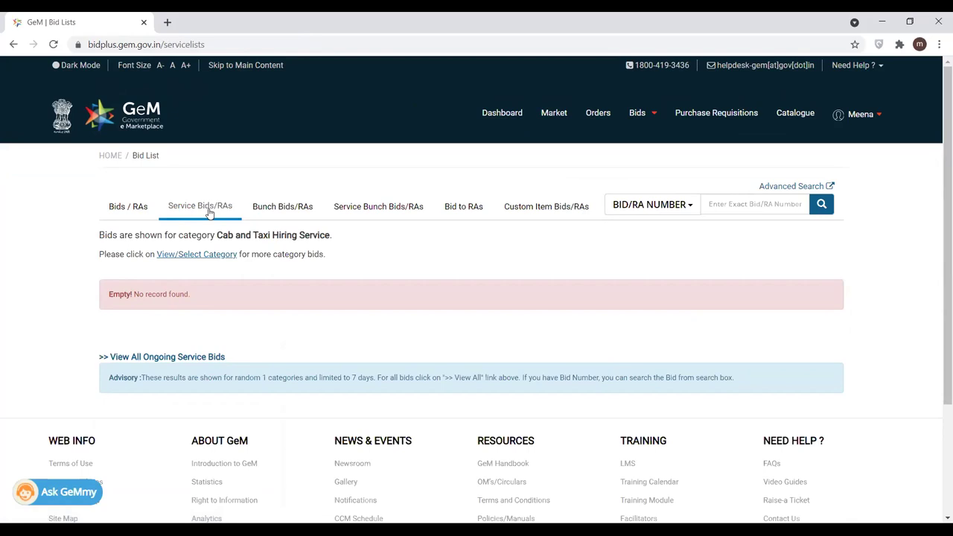
{"action": "left_click", "coordinate": [302, 205]}
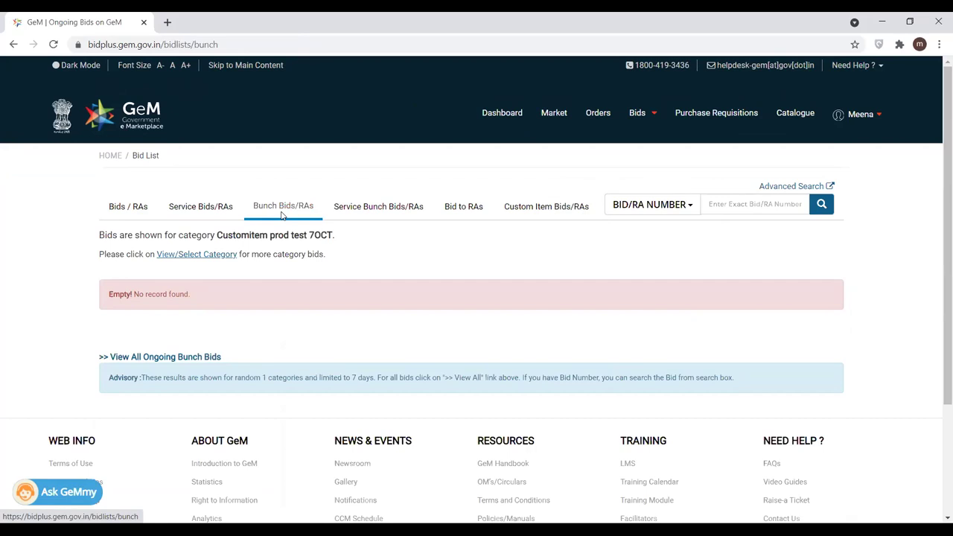
{"action": "left_click", "coordinate": [387, 211]}
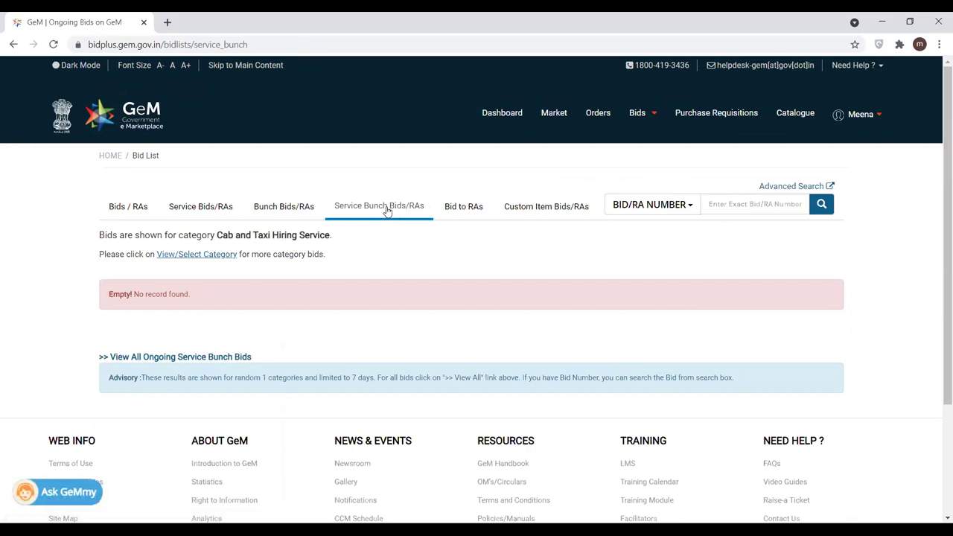
{"action": "left_click", "coordinate": [456, 209]}
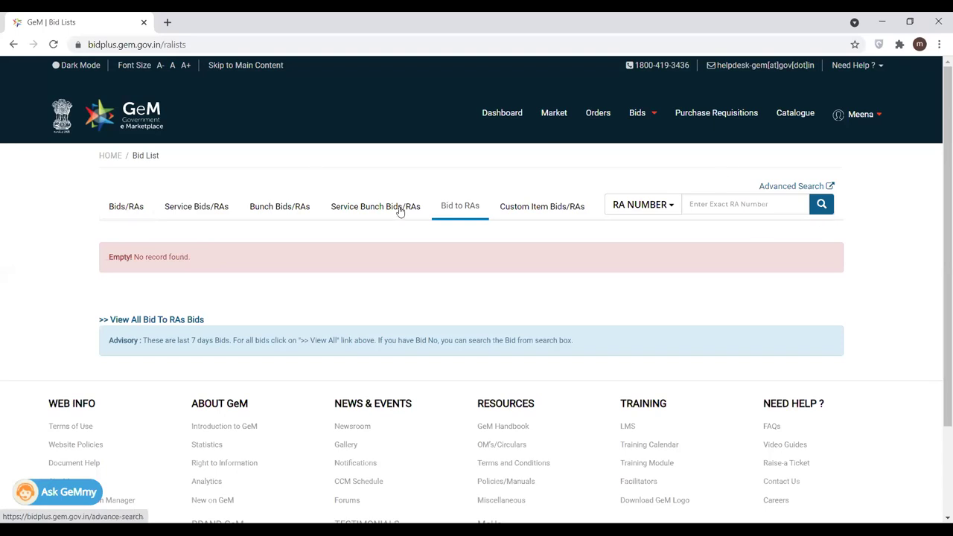
{"action": "left_click", "coordinate": [598, 117]}
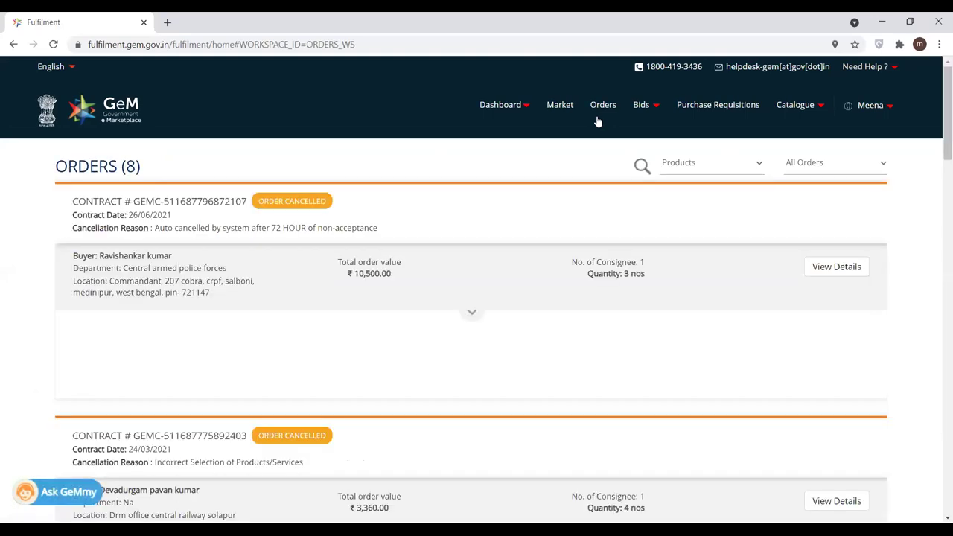
- Scroll the eight orders and check the Order Dispatched status of the ₹302.00 contract
{"action": "left_click_drag", "start_coordinate": [938, 134], "coordinate": [936, 263]}
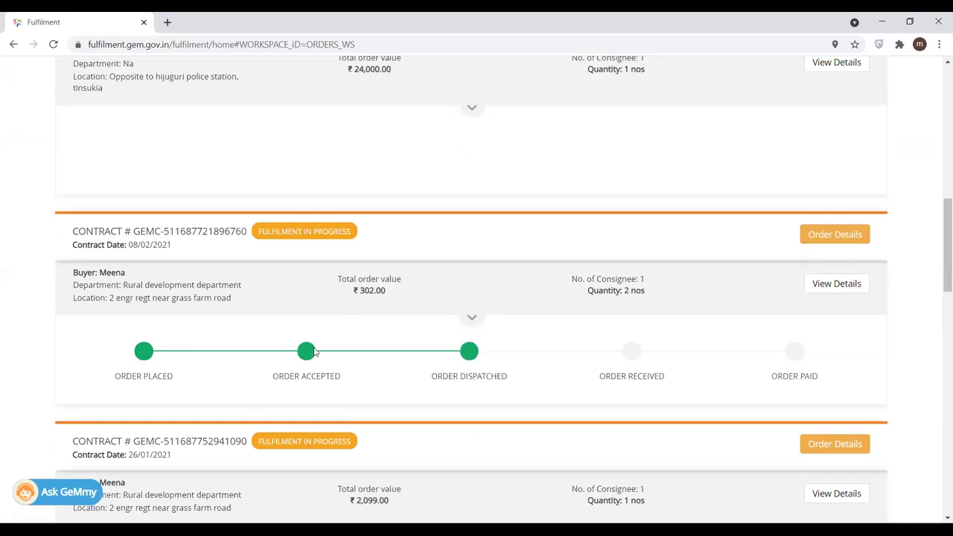
{"action": "mouse_move", "coordinate": [478, 354]}
{"action": "left_click", "coordinate": [471, 318]}
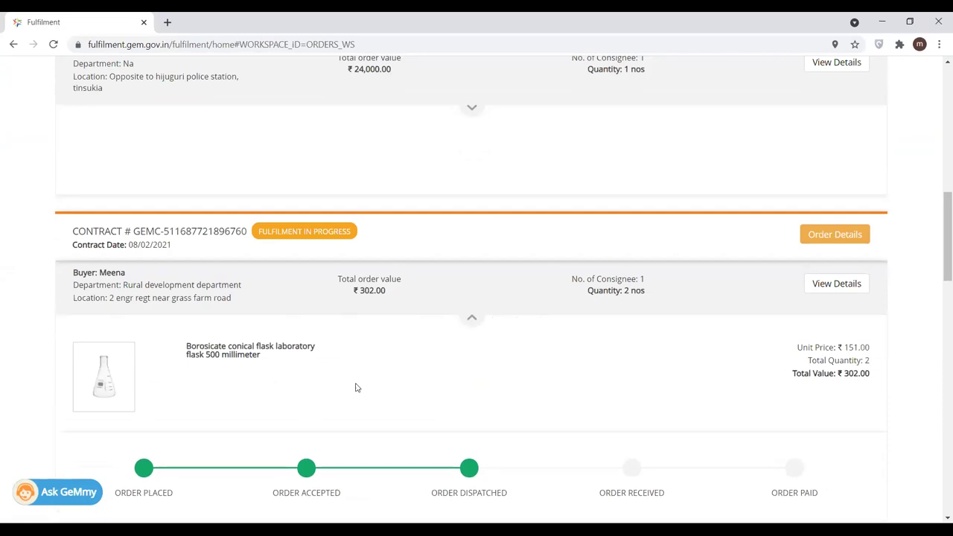
{"action": "left_click", "coordinate": [470, 319]}
{"action": "left_click_drag", "start_coordinate": [938, 277], "coordinate": [939, 138]}
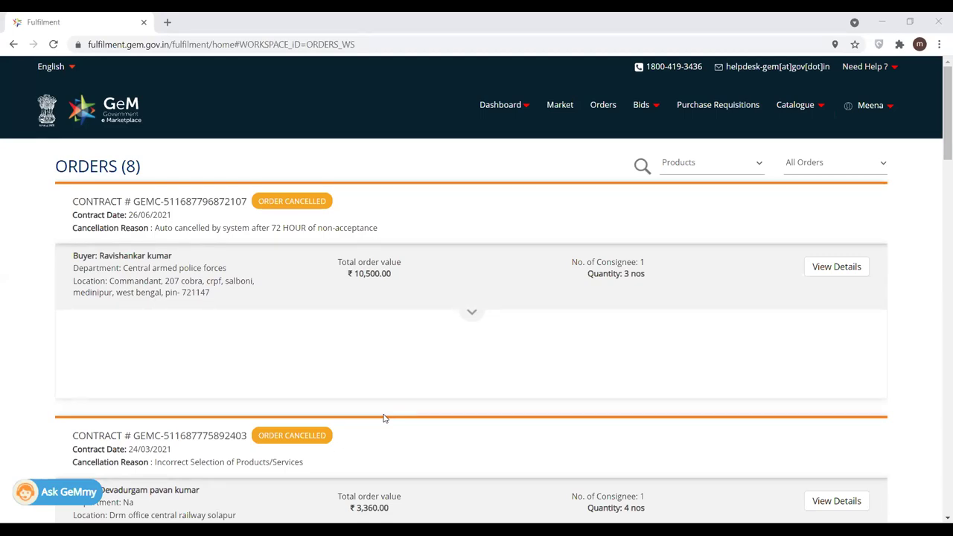
- Filter the ongoing List of Bids to the BOQ category and search
{"action": "left_click", "coordinate": [645, 106]}
{"action": "left_click", "coordinate": [597, 133]}
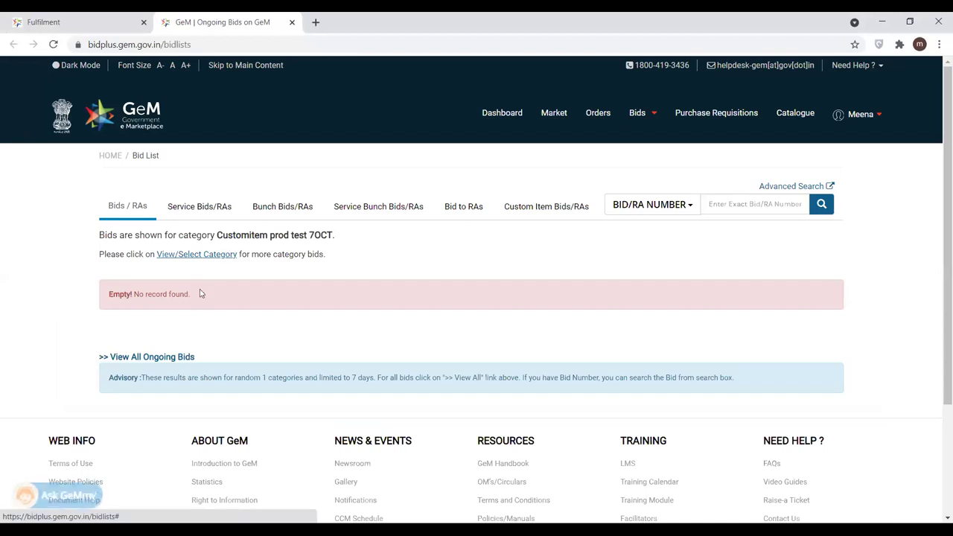
{"action": "left_click", "coordinate": [208, 256]}
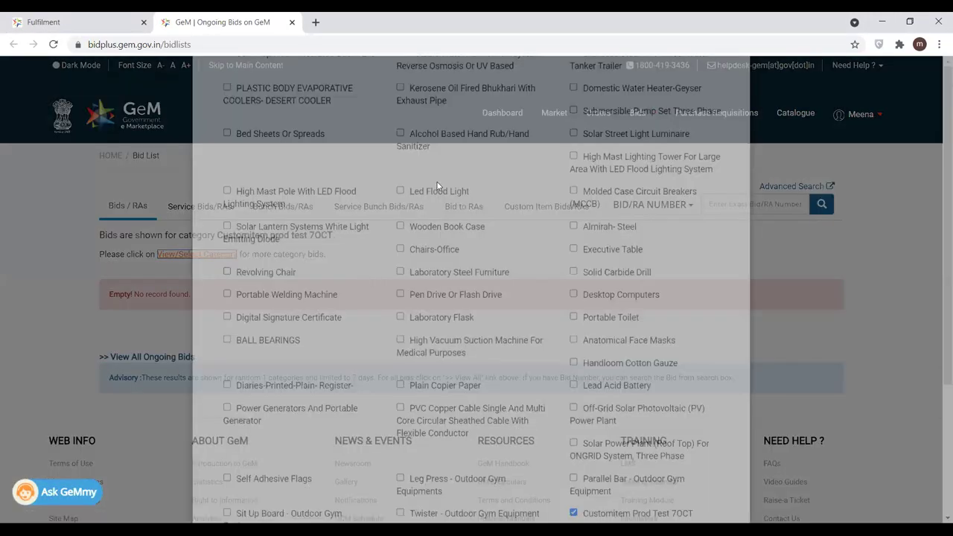
{"action": "left_click", "coordinate": [574, 132]}
{"action": "scroll", "coordinate": [938, 305], "scroll_direction": "down", "scroll_amount": 2}
{"action": "scroll", "coordinate": [938, 305], "scroll_direction": "down", "scroll_amount": 2}
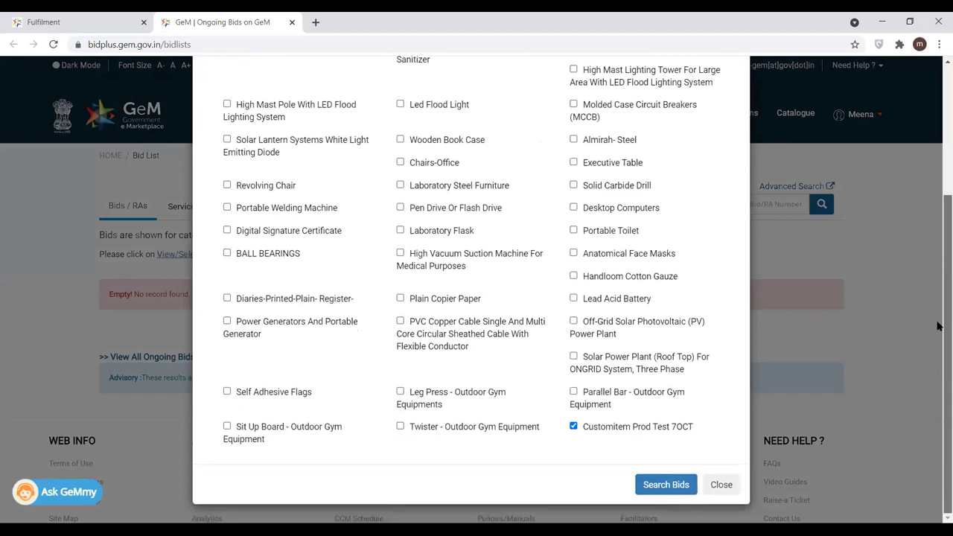
{"action": "left_click", "coordinate": [680, 493]}
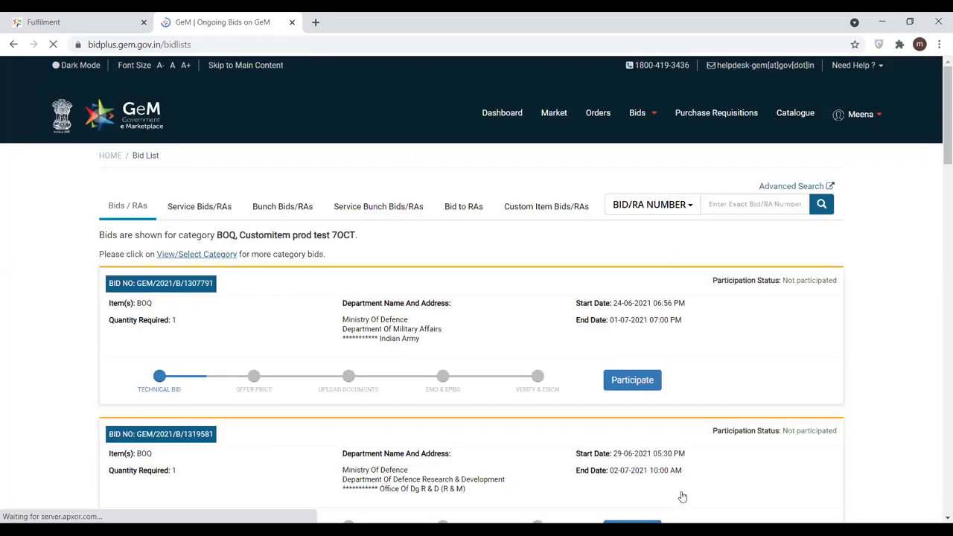
- Download the bid document of the first Ministry of Defence BOQ bid
{"action": "left_click_drag", "start_coordinate": [137, 303], "coordinate": [165, 306]}
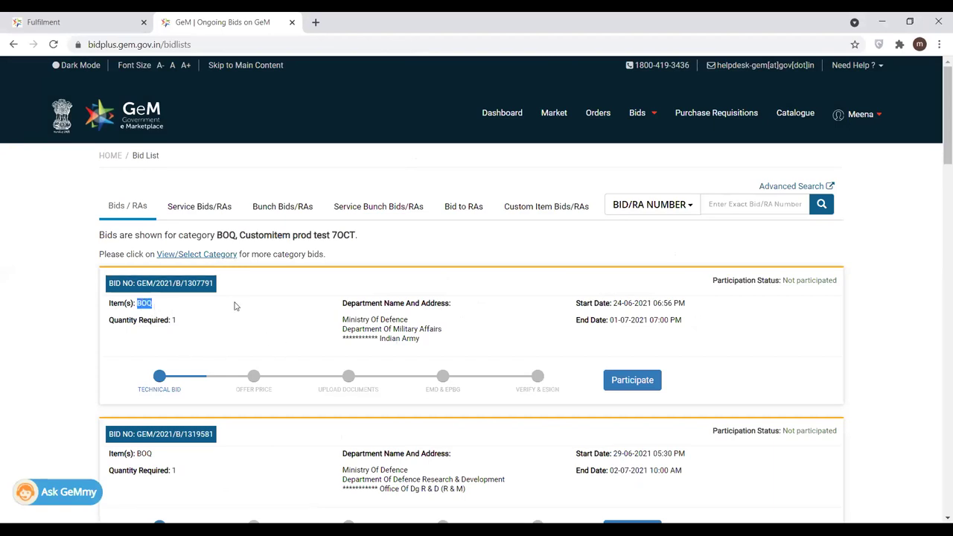
{"action": "left_click", "coordinate": [171, 289]}
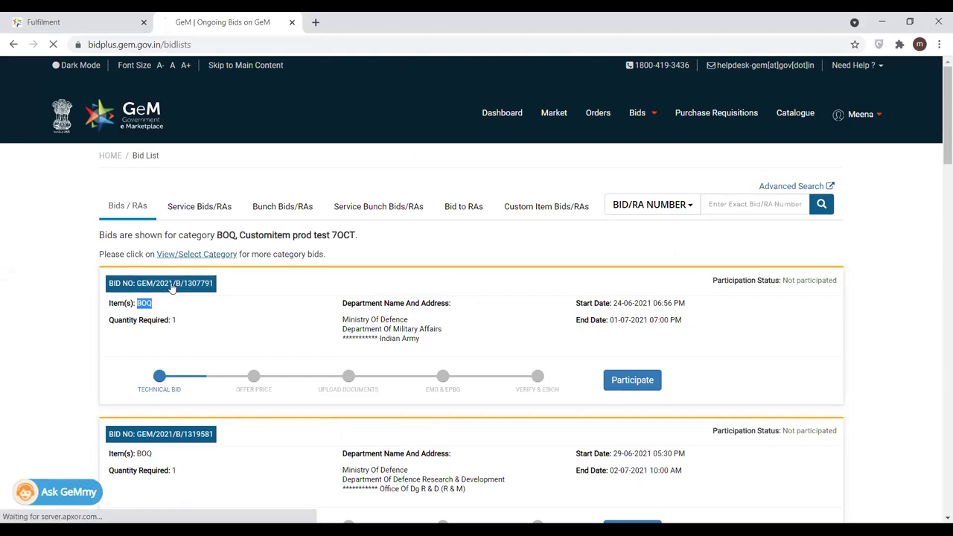
{"action": "left_click", "coordinate": [66, 455]}
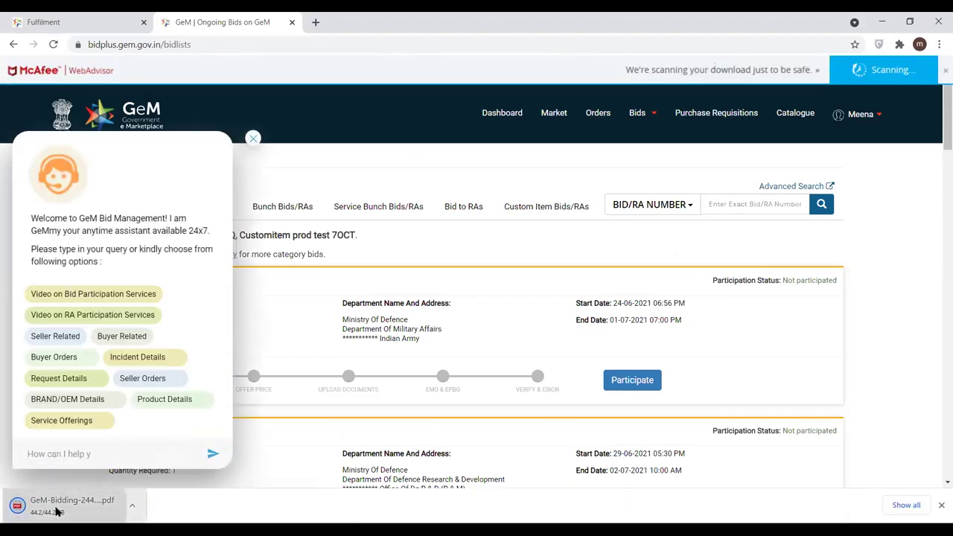
- Open the bid PDF, download its BOQ Document attachment and open the xlsx in Excel
{"action": "left_click", "coordinate": [57, 510]}
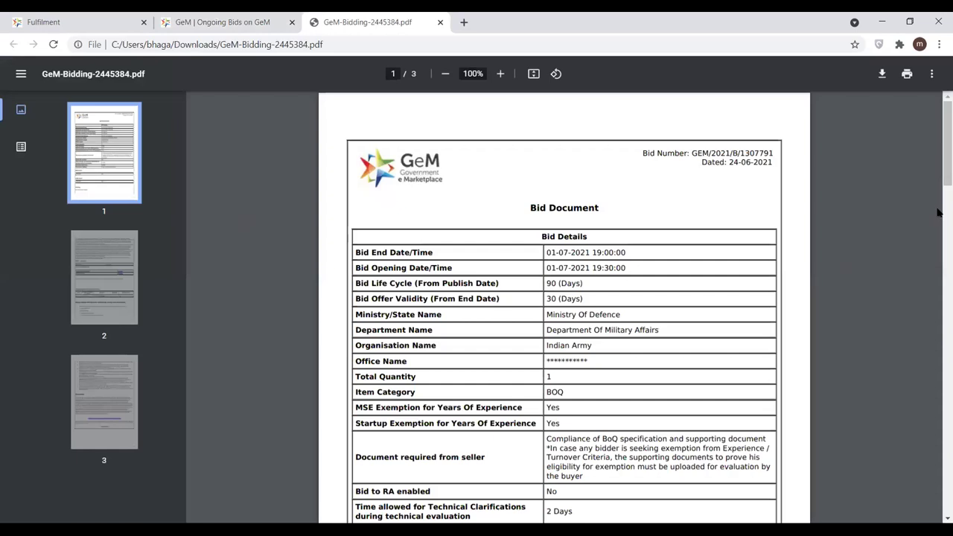
{"action": "left_click_drag", "start_coordinate": [941, 169], "coordinate": [942, 335]}
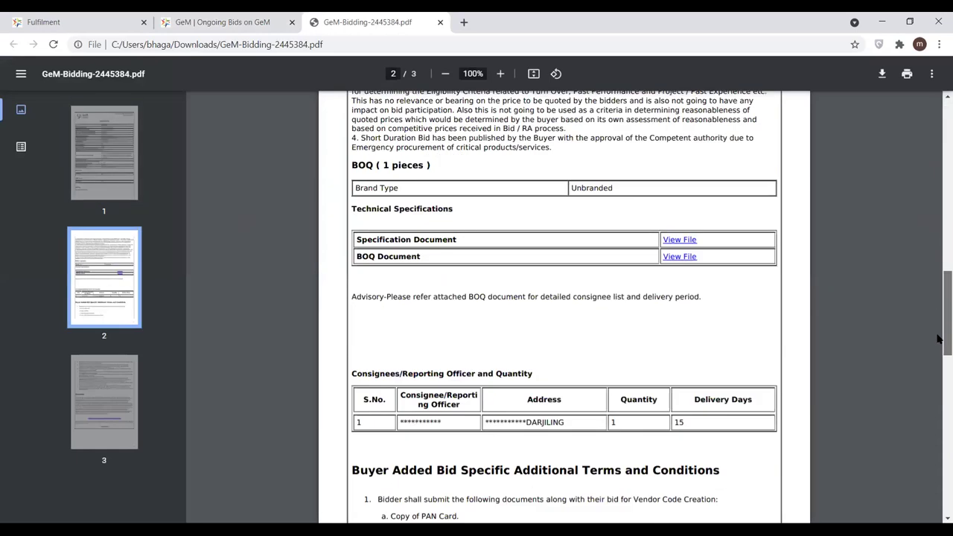
{"action": "scroll", "coordinate": [432, 204], "scroll_direction": "down", "scroll_amount": 1}
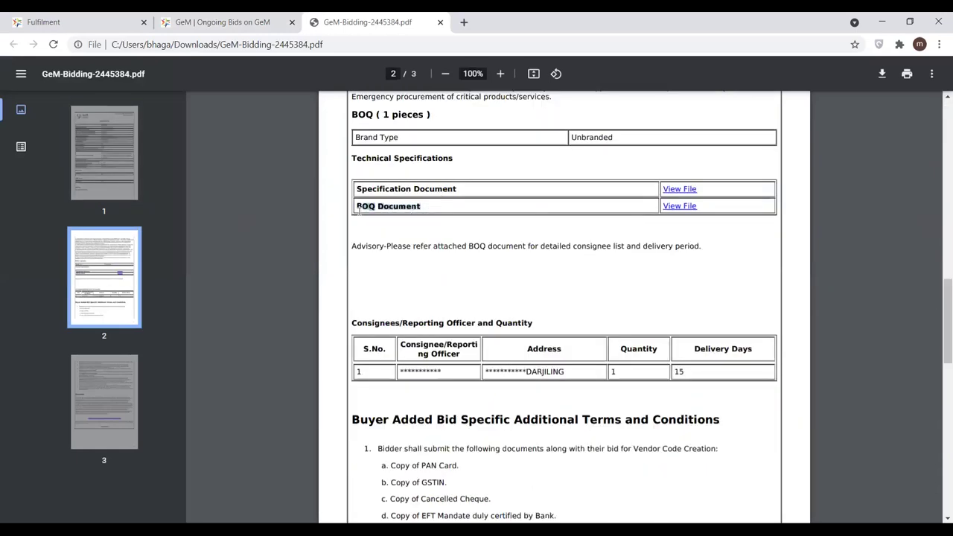
{"action": "left_click", "coordinate": [680, 206]}
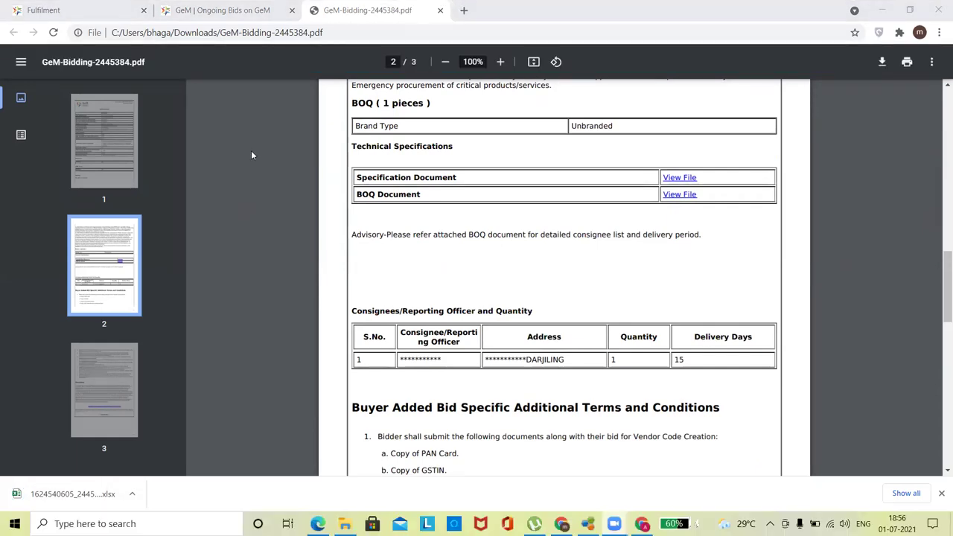
{"action": "left_click", "coordinate": [48, 494]}
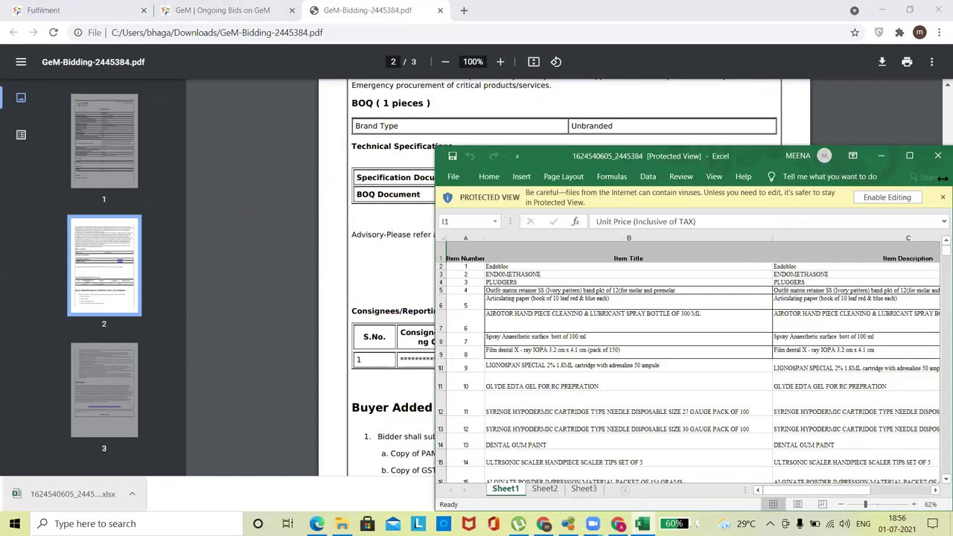
- Maximize the BOQ workbook, select the column B item titles, and zoom the sheet to 80%
{"action": "left_click", "coordinate": [910, 156]}
{"action": "left_click", "coordinate": [164, 295]}
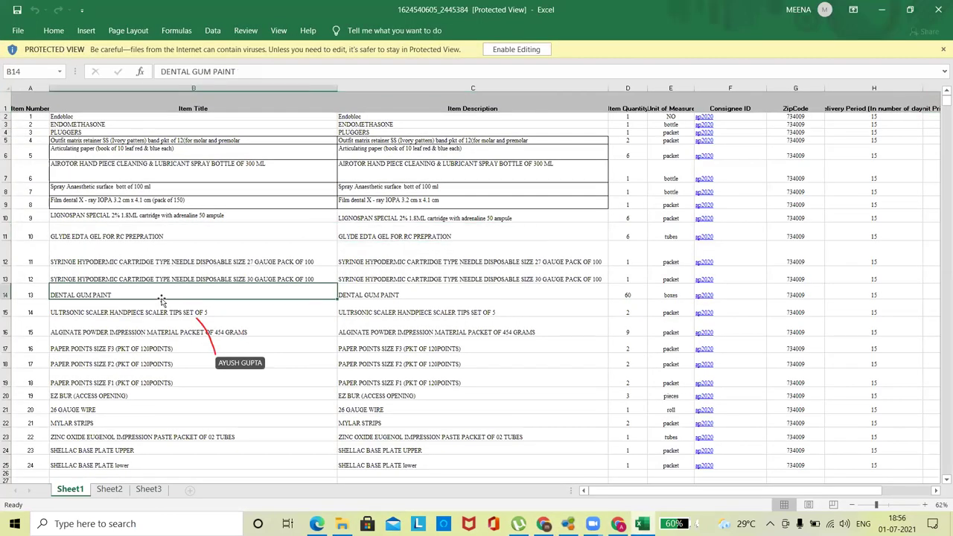
{"action": "left_click_drag", "start_coordinate": [184, 117], "coordinate": [184, 5]}
{"action": "left_click", "coordinate": [113, 295]}
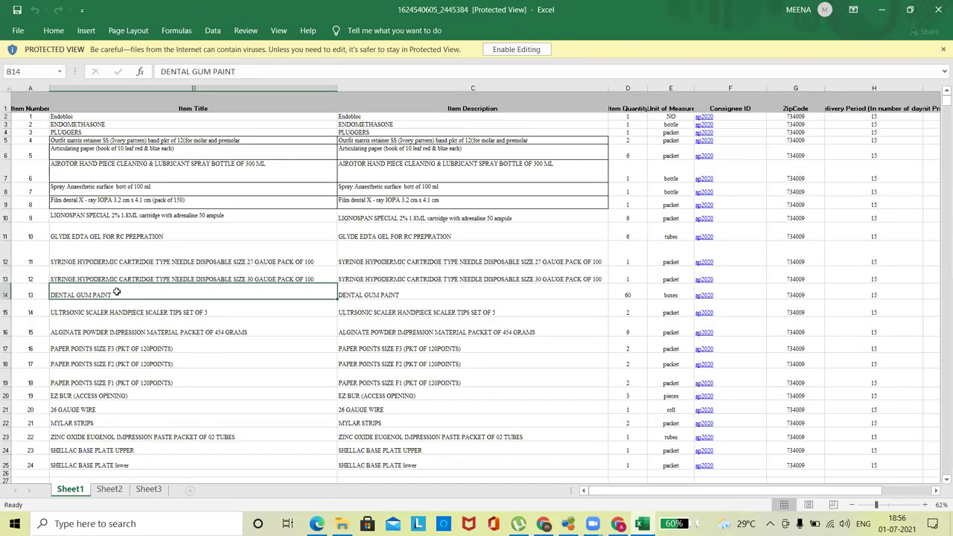
{"action": "left_click", "coordinate": [925, 505]}
{"action": "left_click", "coordinate": [925, 506]}
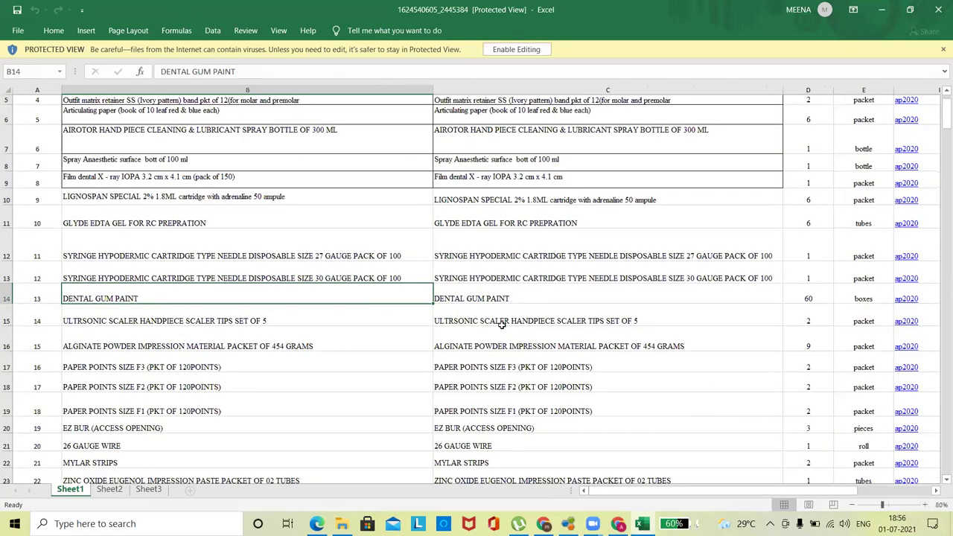
{"action": "left_click", "coordinate": [440, 345]}
- Step through item titles and descriptions down to ALGINATE POWDER, then close the workbook
{"action": "key", "text": "Up"}
{"action": "key", "text": "Up"}
{"action": "key", "text": "Up"}
{"action": "key", "text": "Up"}
{"action": "key", "text": "Up"}
{"action": "key", "text": "Up"}
{"action": "key", "text": "Up"}
{"action": "key", "text": "Up"}
{"action": "key", "text": "Up"}
{"action": "key", "text": "Up"}
{"action": "key", "text": "Up"}
{"action": "key", "text": "Up"}
{"action": "key", "text": "Up"}
{"action": "key", "text": "Up"}
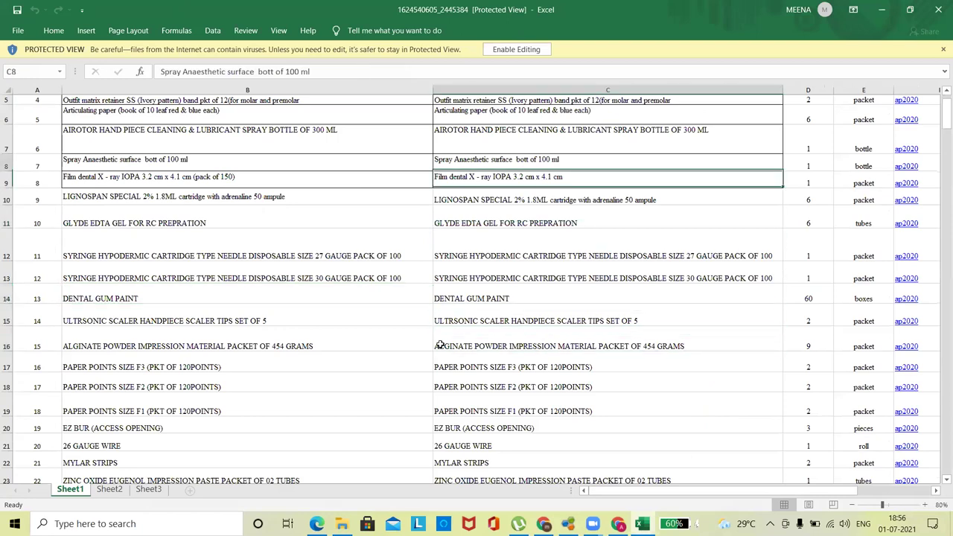
{"action": "key", "text": "Down"}
{"action": "key", "text": "Left"}
{"action": "key", "text": "Left"}
{"action": "key", "text": "Right"}
{"action": "key", "text": "Right"}
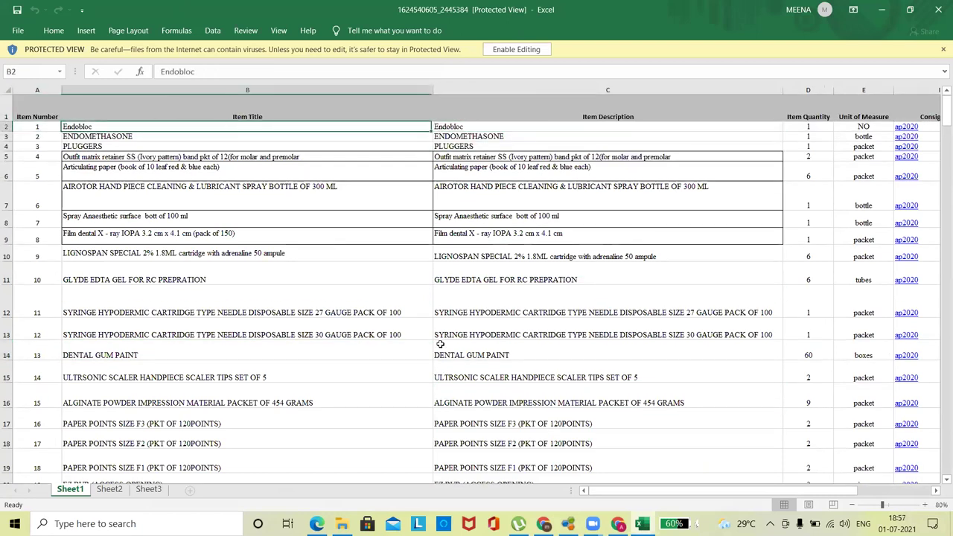
{"action": "key", "text": "Down"}
{"action": "key", "text": "Down"}
{"action": "key", "text": "Down"}
{"action": "key", "text": "Down"}
{"action": "key", "text": "Down"}
{"action": "key", "text": "Down"}
{"action": "key", "text": "Down"}
{"action": "key", "text": "Down"}
{"action": "key", "text": "Down"}
{"action": "key", "text": "Down"}
{"action": "key", "text": "Down"}
{"action": "key", "text": "Down"}
{"action": "key", "text": "Down"}
{"action": "key", "text": "Down"}
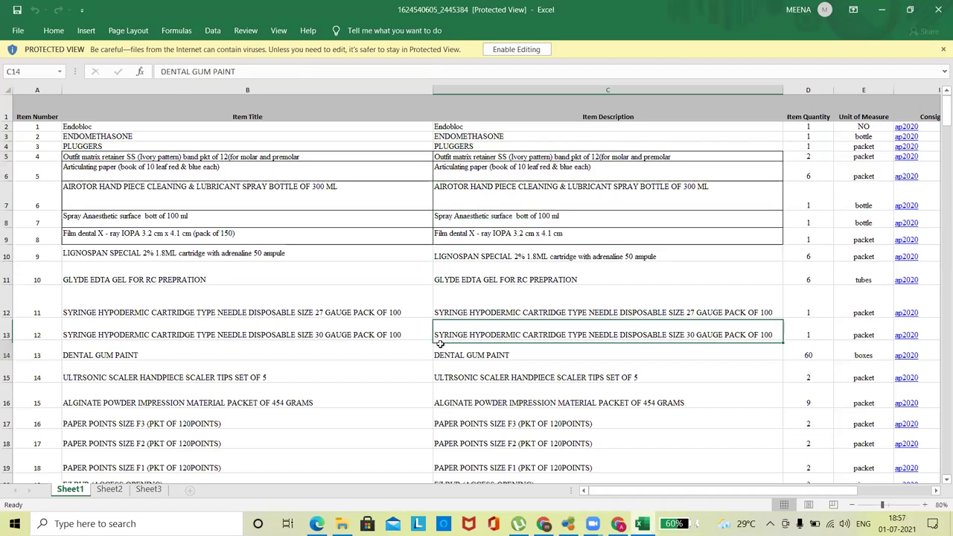
{"action": "key", "text": "Left"}
{"action": "key", "text": "Left"}
{"action": "key", "text": "Right"}
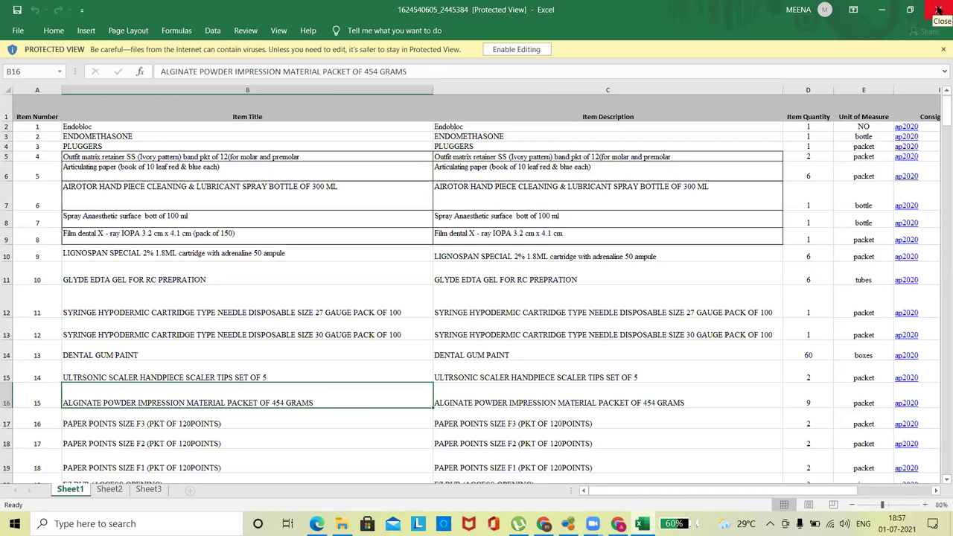
{"action": "left_click", "coordinate": [939, 9]}
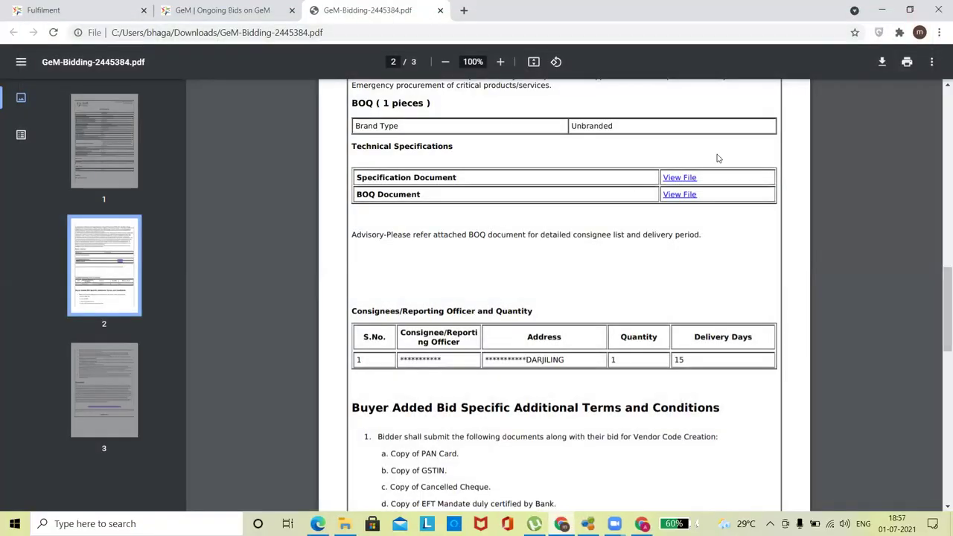
- Close the GeMmy chat panel on Ongoing Bids and return to the GeM-Bidding PDF
{"action": "left_click", "coordinate": [204, 10]}
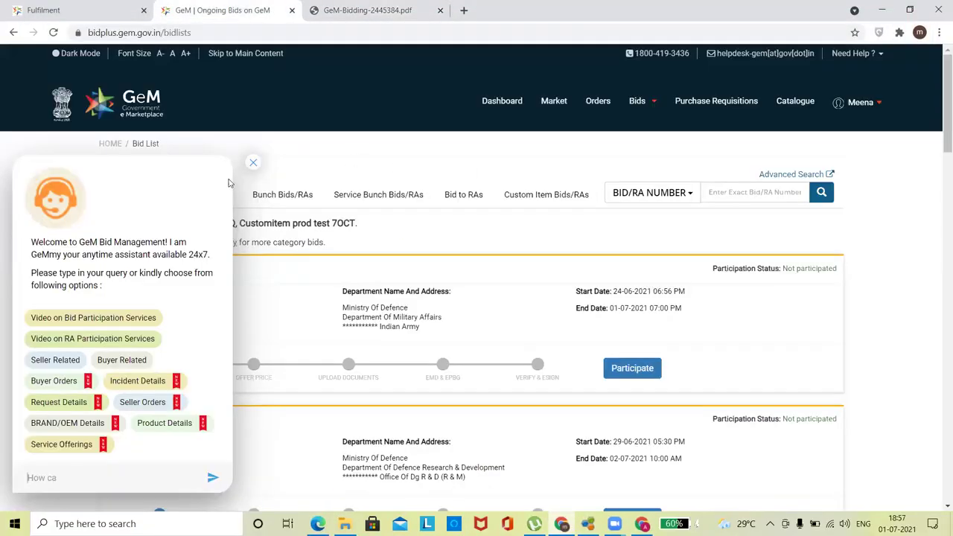
{"action": "left_click", "coordinate": [253, 163]}
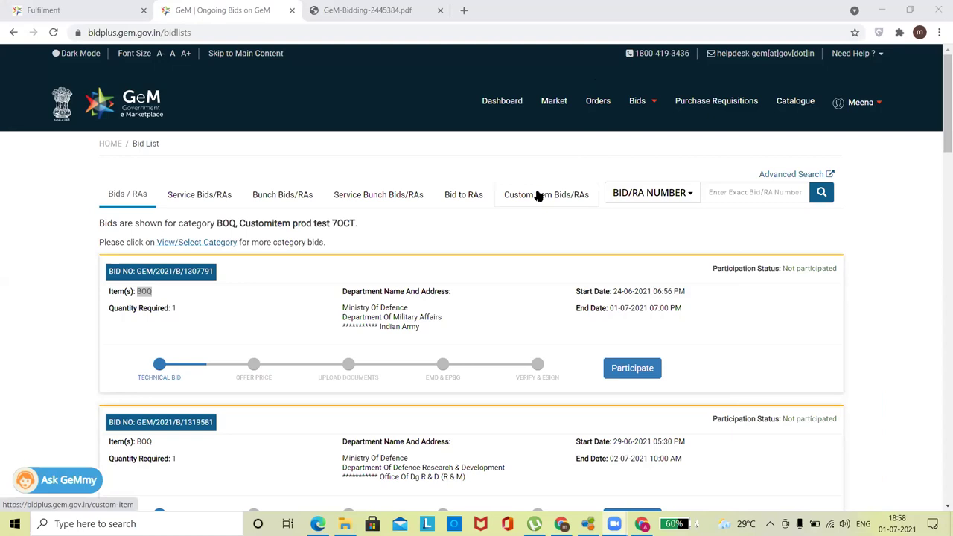
{"action": "left_click", "coordinate": [366, 11]}
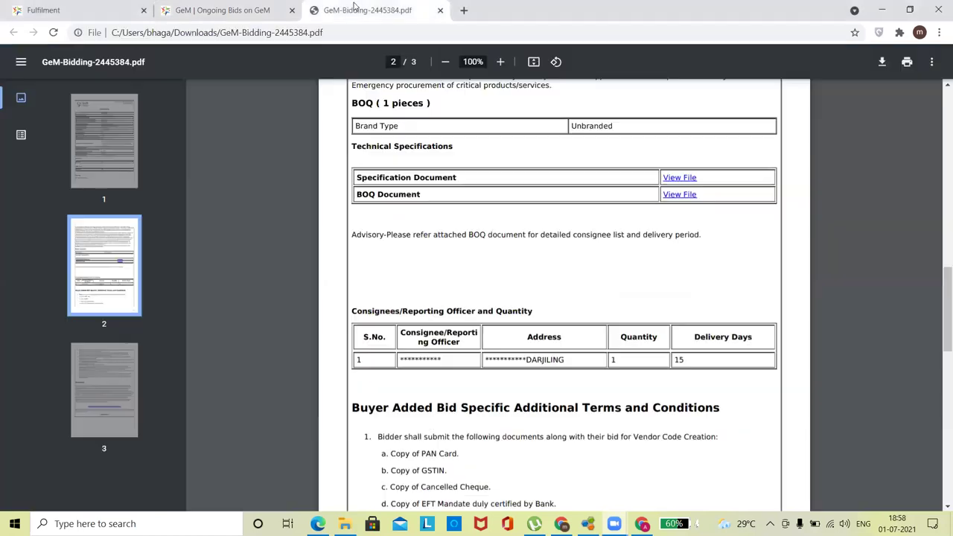
- Highlight 'BOQ Document' in the bid PDF, then show the Custom Item Bids/RAs listing
{"action": "scroll", "coordinate": [936, 272], "scroll_direction": "up", "scroll_amount": 2}
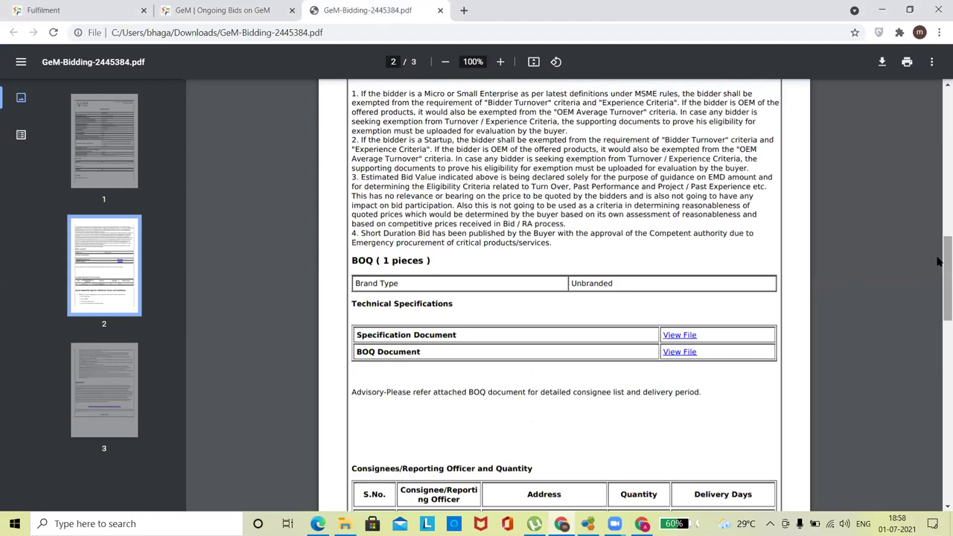
{"action": "left_click_drag", "start_coordinate": [436, 355], "coordinate": [354, 351]}
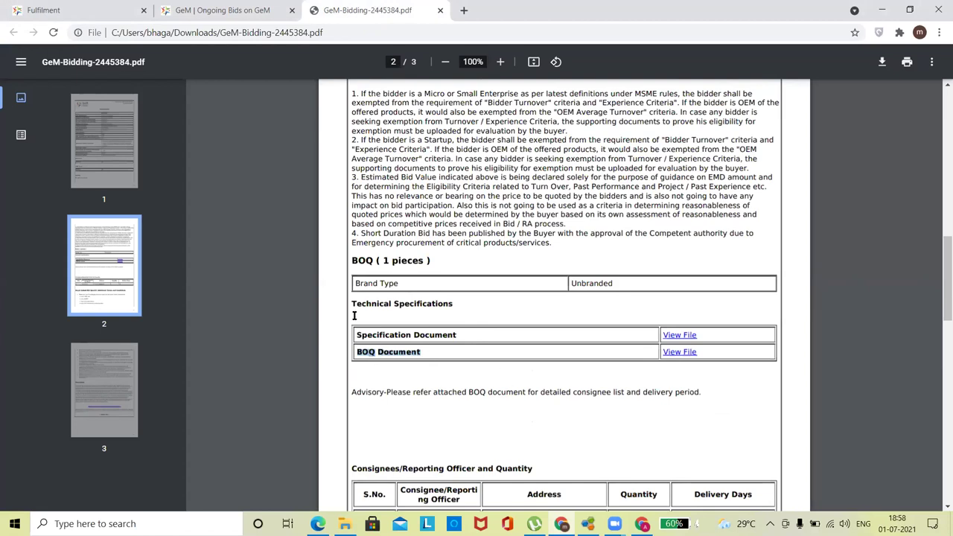
{"action": "left_click", "coordinate": [191, 7]}
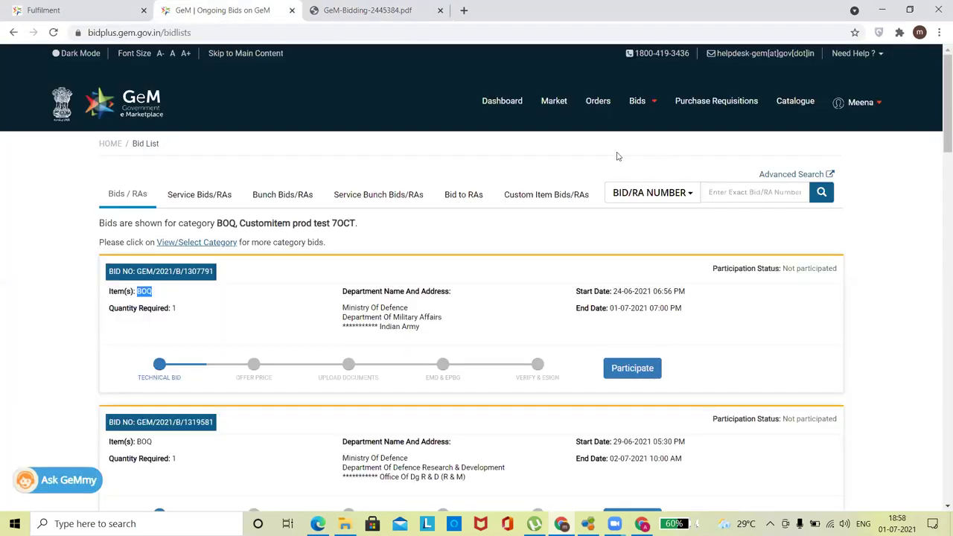
{"action": "left_click", "coordinate": [533, 197]}
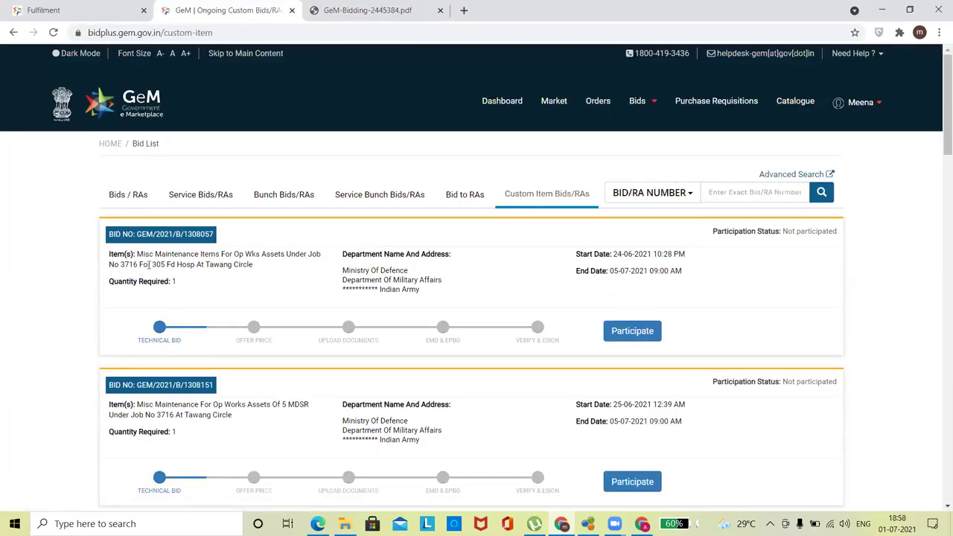
- Download the PDF for custom item bid GEM/2021/B/1308057 from the first bid card
{"action": "left_click", "coordinate": [178, 235]}
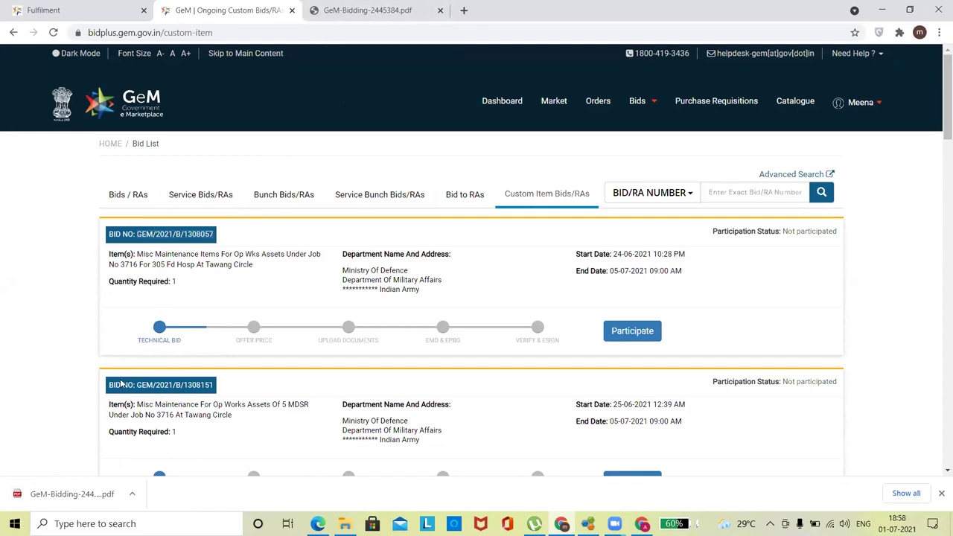
- Open the bid PDF, download the 305 Fd Hosp store list, and return to Ongoing Custom Bids
{"action": "left_click", "coordinate": [74, 493]}
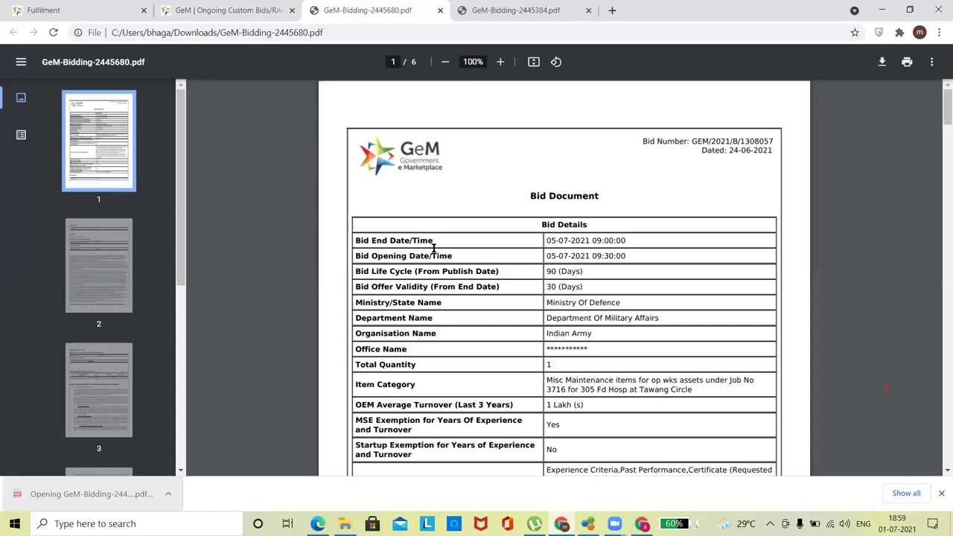
{"action": "left_click_drag", "start_coordinate": [941, 121], "coordinate": [940, 248]}
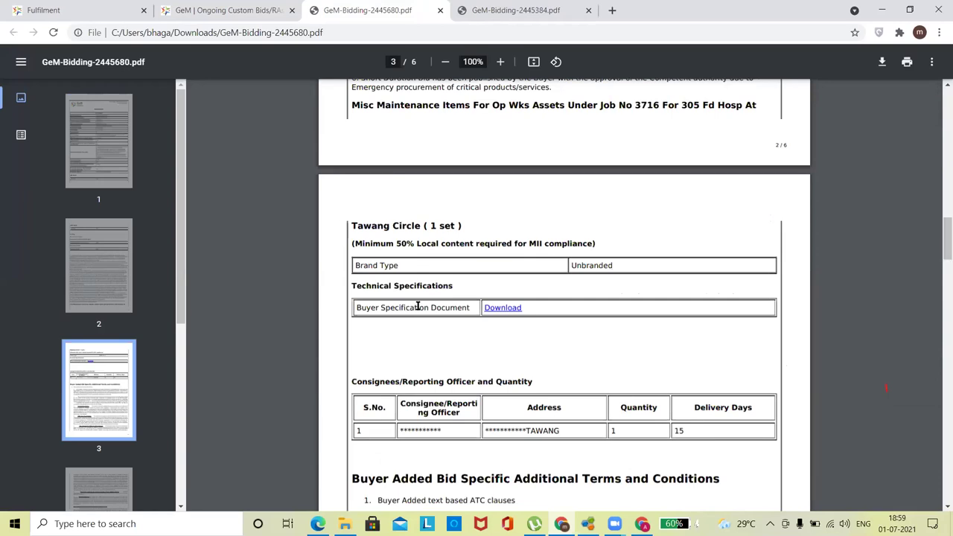
{"action": "left_click", "coordinate": [505, 307]}
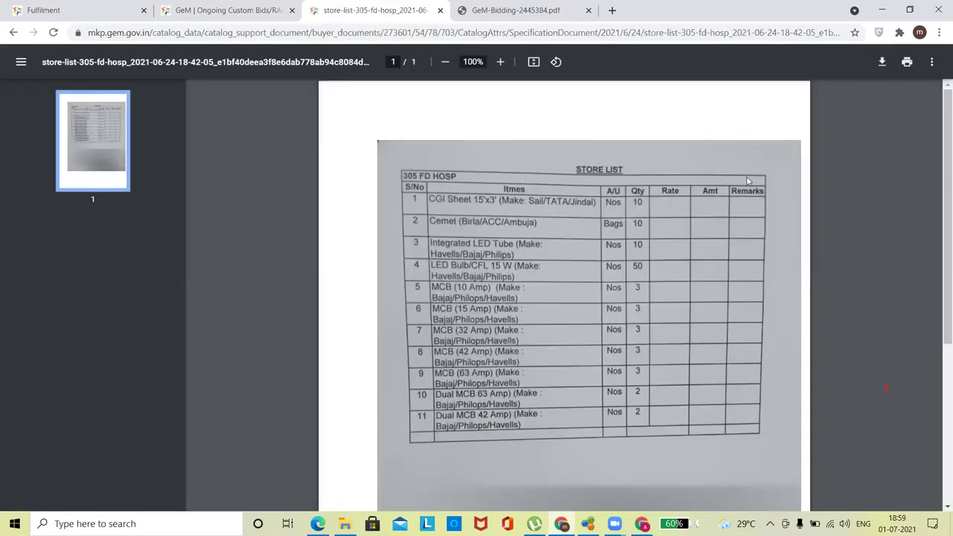
{"action": "left_click_drag", "start_coordinate": [939, 147], "coordinate": [938, 383]}
{"action": "left_click", "coordinate": [940, 242]}
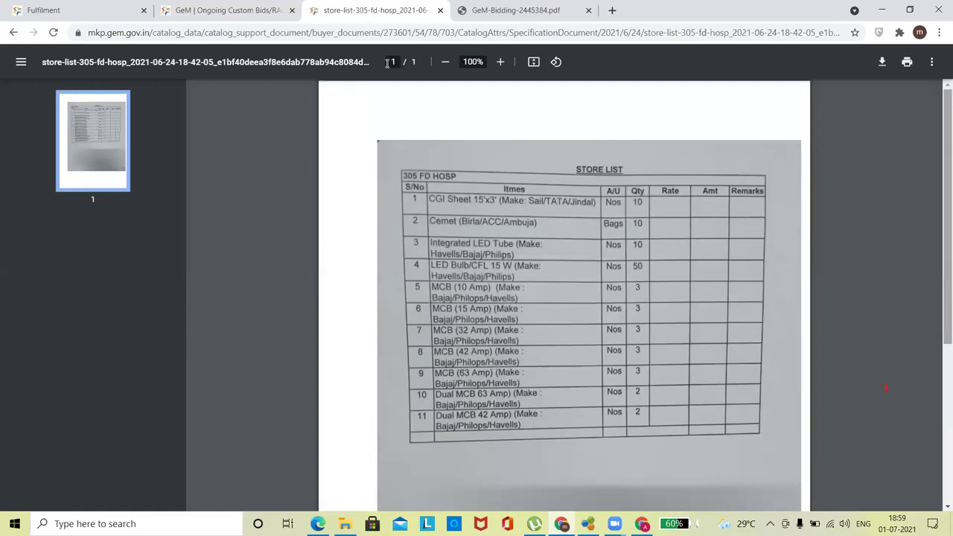
{"action": "left_click", "coordinate": [230, 9]}
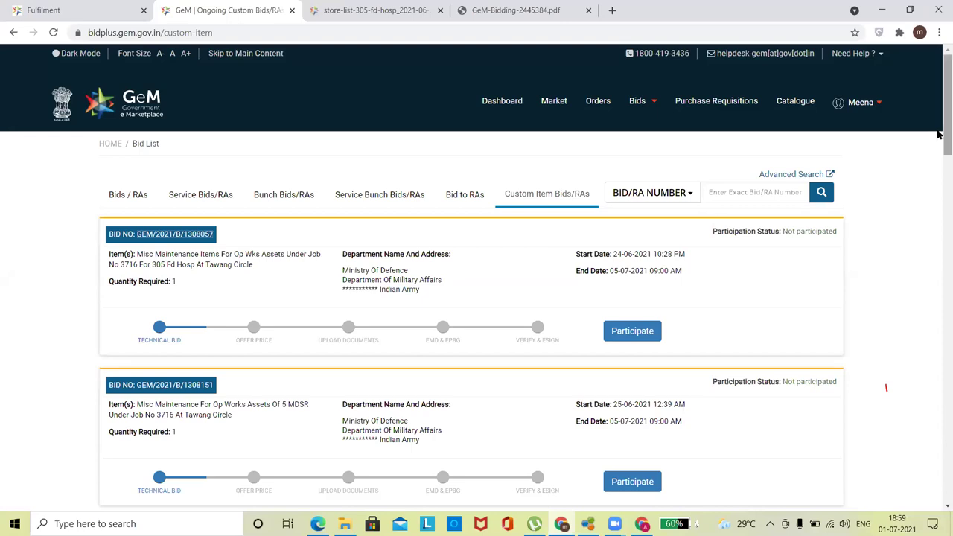
{"action": "mouse_move", "coordinate": [940, 84]}
{"action": "left_mouse_down"}
{"action": "mouse_move", "coordinate": [938, 110]}
{"action": "mouse_move", "coordinate": [937, 94]}
{"action": "left_mouse_up"}
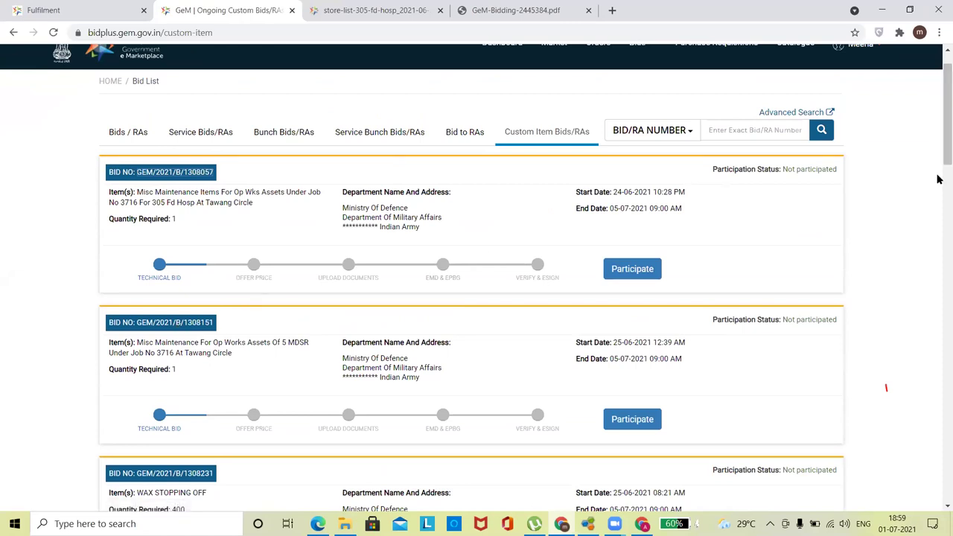
{"action": "left_click_drag", "start_coordinate": [939, 142], "coordinate": [938, 162]}
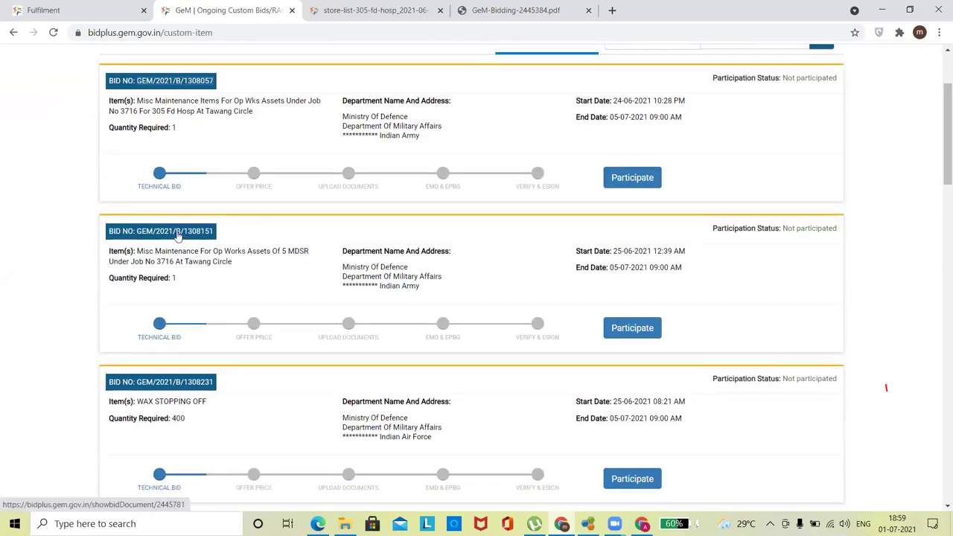
{"action": "left_click", "coordinate": [514, 10]}
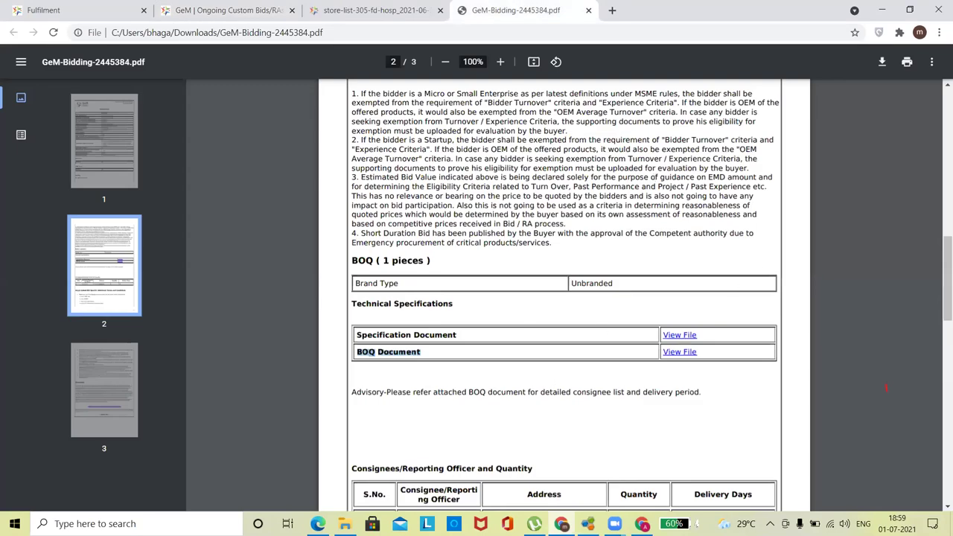
{"action": "left_click", "coordinate": [406, 9]}
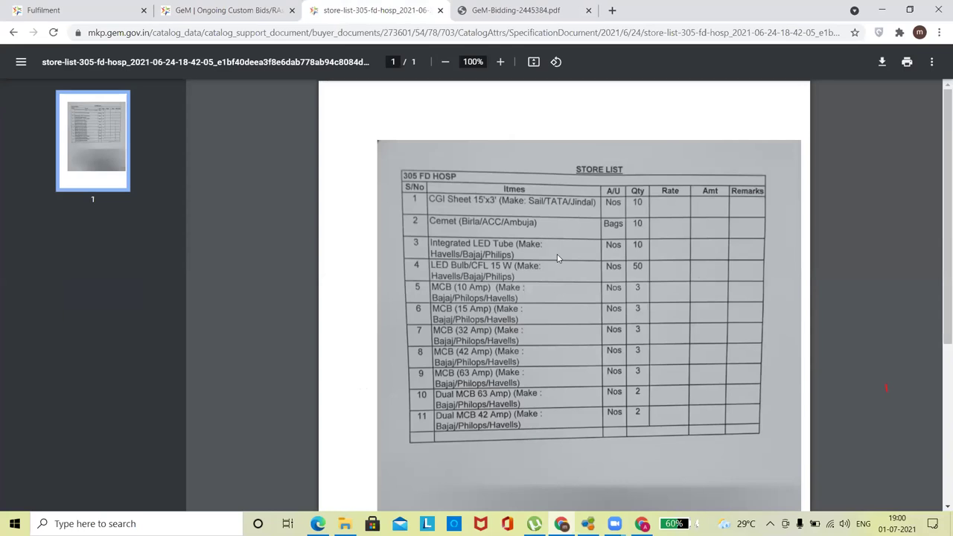
{"action": "left_click", "coordinate": [233, 9]}
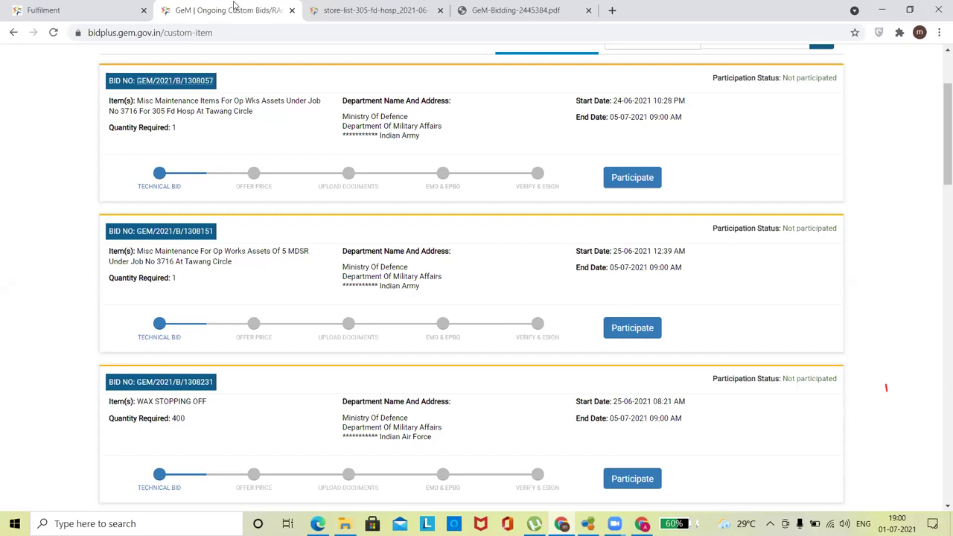
{"action": "scroll", "coordinate": [940, 81], "scroll_direction": "up", "scroll_amount": 3}
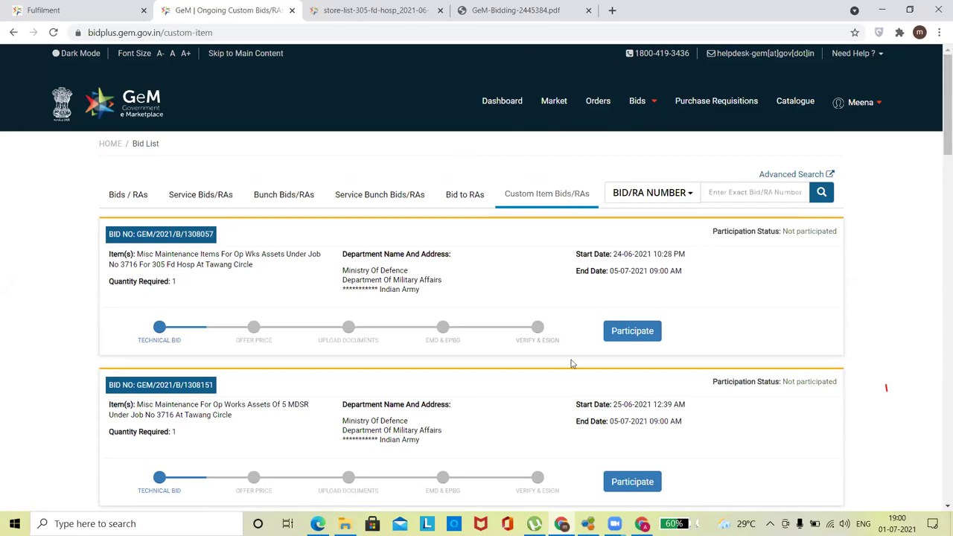
- Participate in the Tawang Circle bid, review the store list, and start offering for Item 1
{"action": "left_click", "coordinate": [633, 335]}
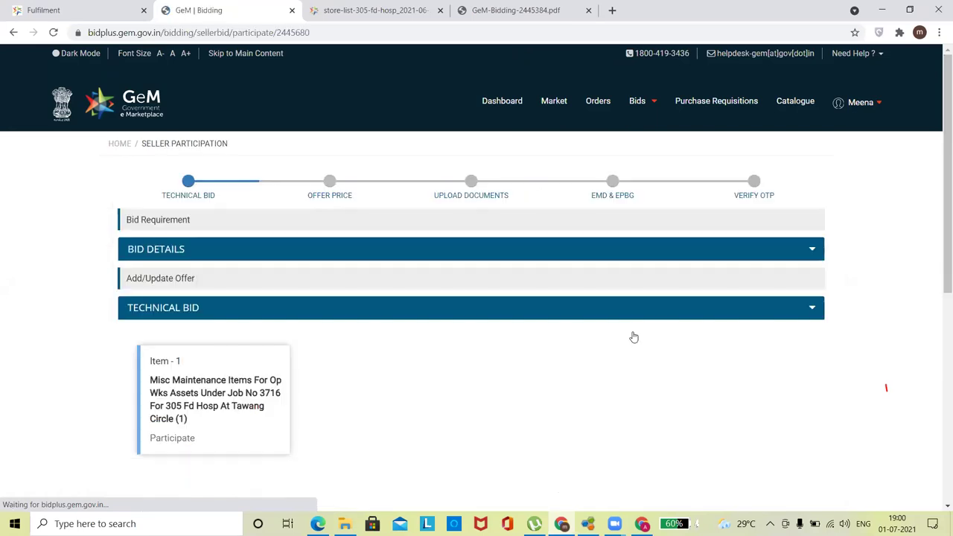
{"action": "left_click_drag", "start_coordinate": [936, 174], "coordinate": [936, 225]}
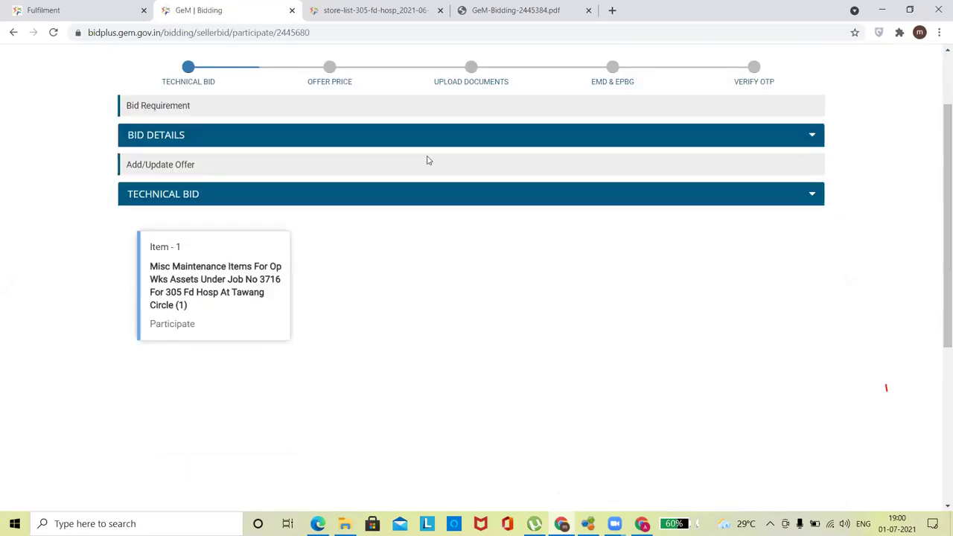
{"action": "left_click", "coordinate": [381, 9]}
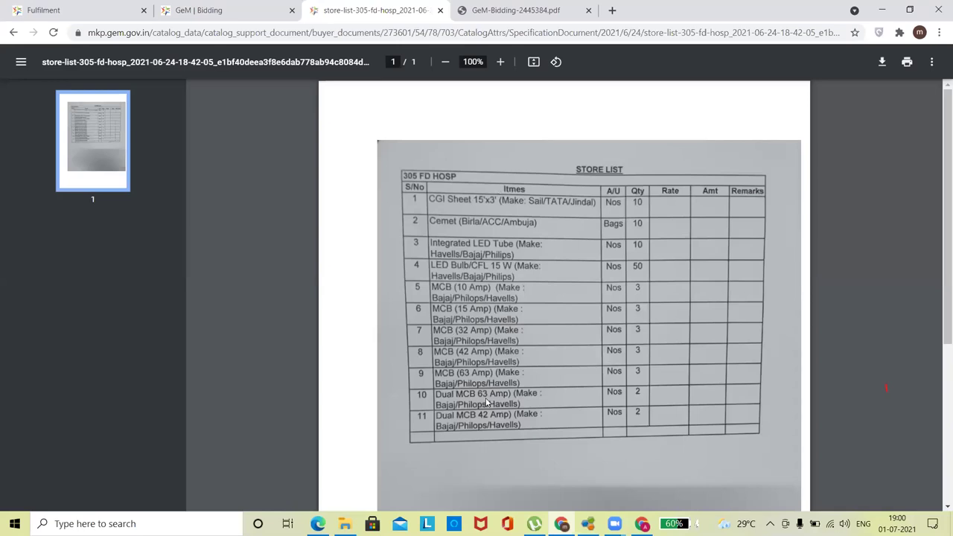
{"action": "left_click", "coordinate": [226, 10]}
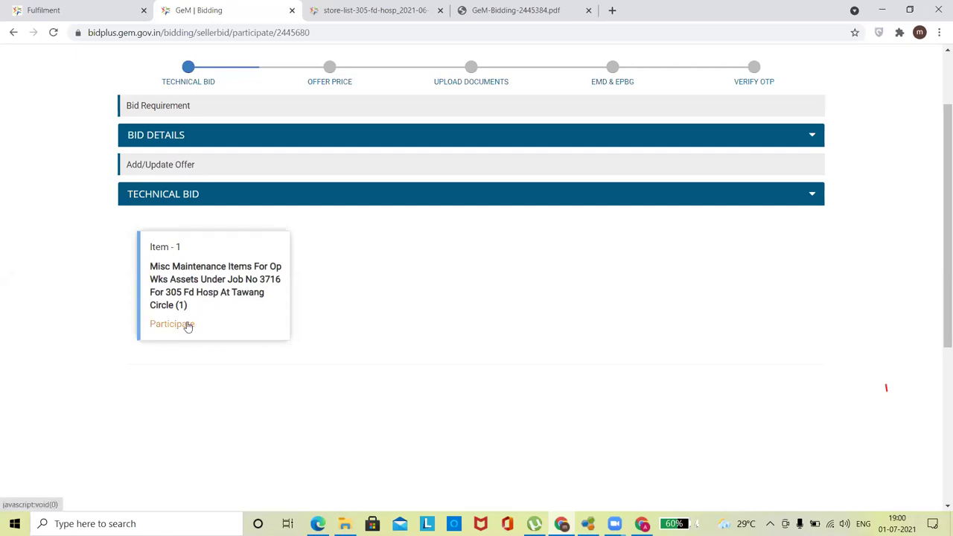
{"action": "left_click", "coordinate": [381, 7]}
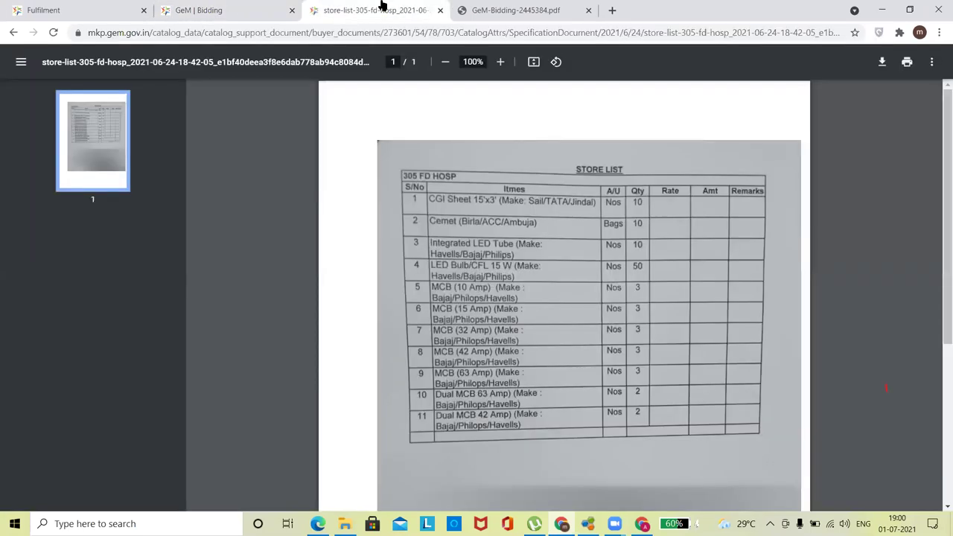
{"action": "left_click", "coordinate": [246, 6]}
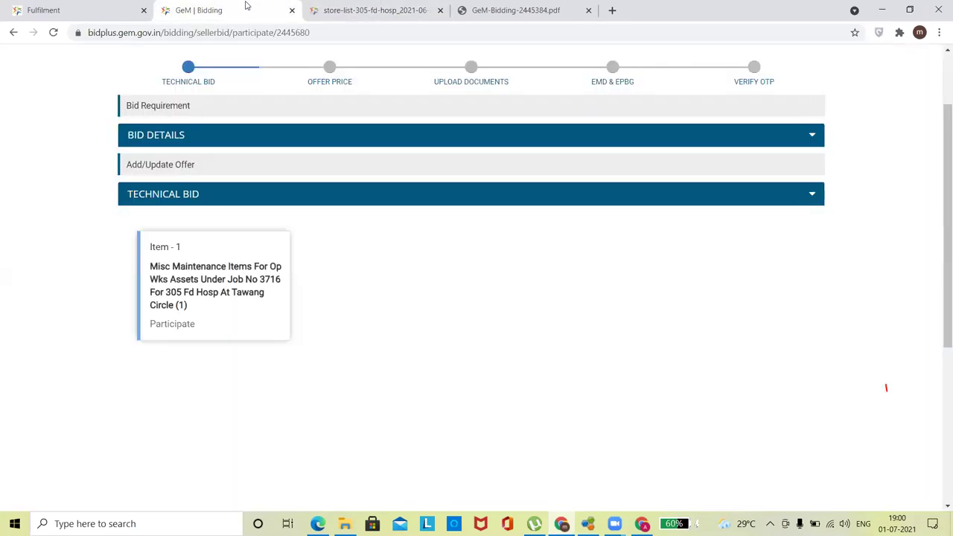
{"action": "left_click", "coordinate": [173, 326]}
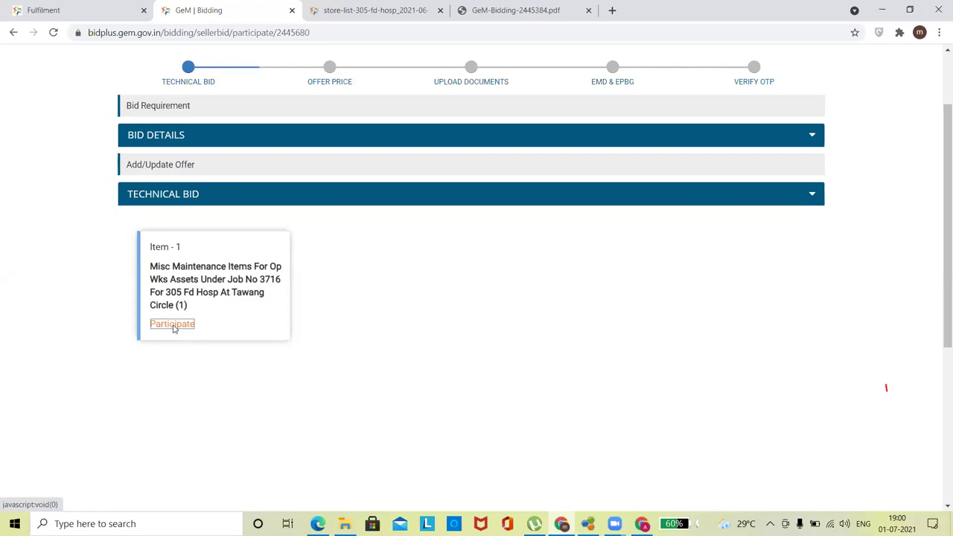
- Choose xtra premium petrol for Item 1 with quantity 12, confirm the specification, and save
{"action": "scroll", "coordinate": [938, 298], "scroll_direction": "down", "scroll_amount": 5}
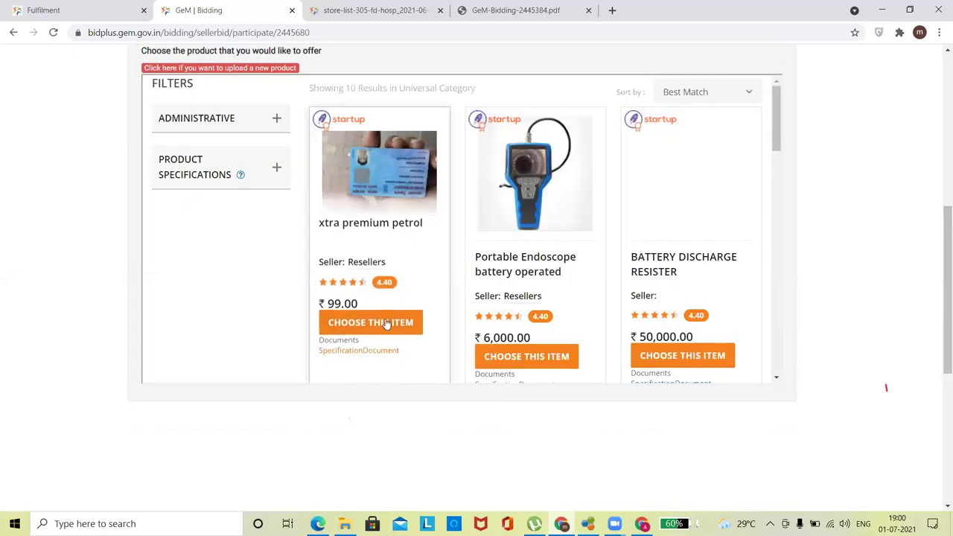
{"action": "left_click", "coordinate": [383, 322]}
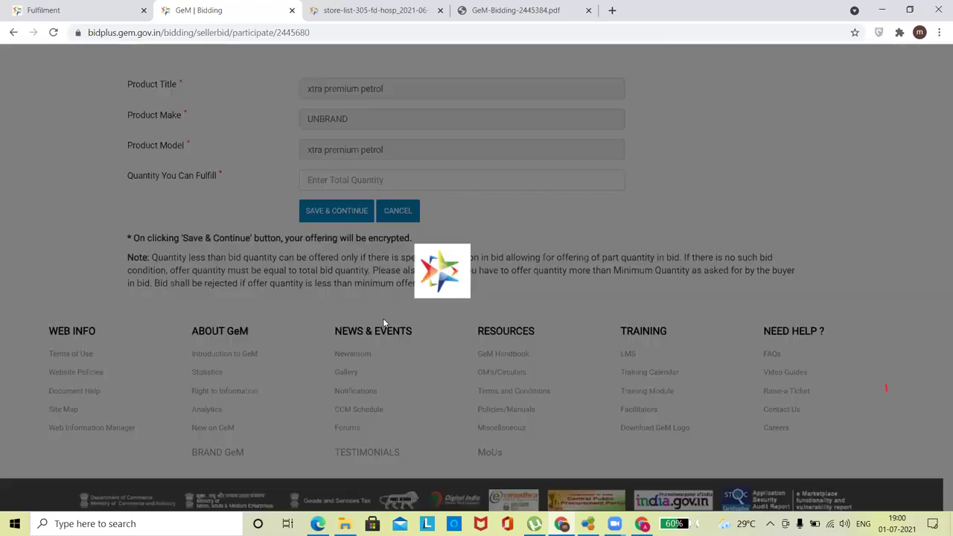
{"action": "left_click", "coordinate": [361, 280]}
{"action": "type", "text": "12"}
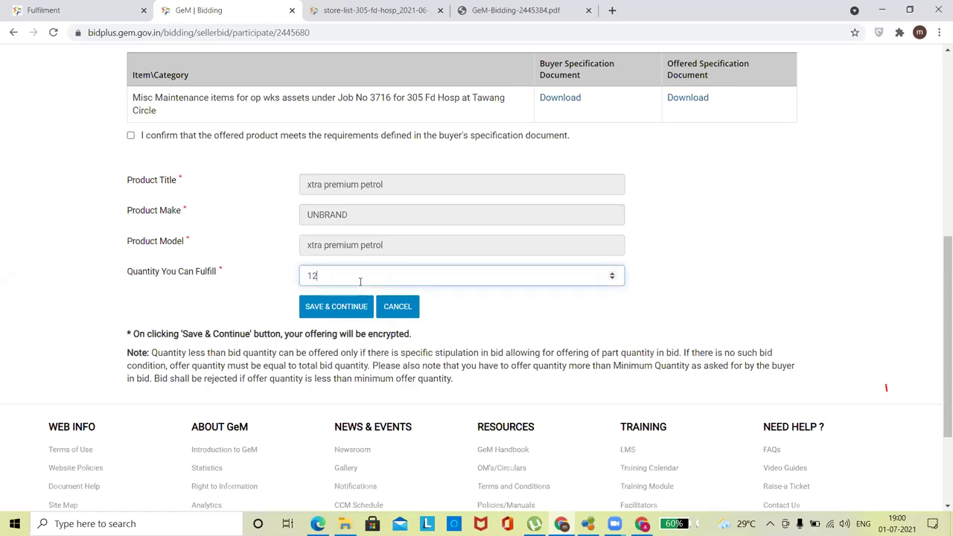
{"action": "left_click", "coordinate": [342, 311]}
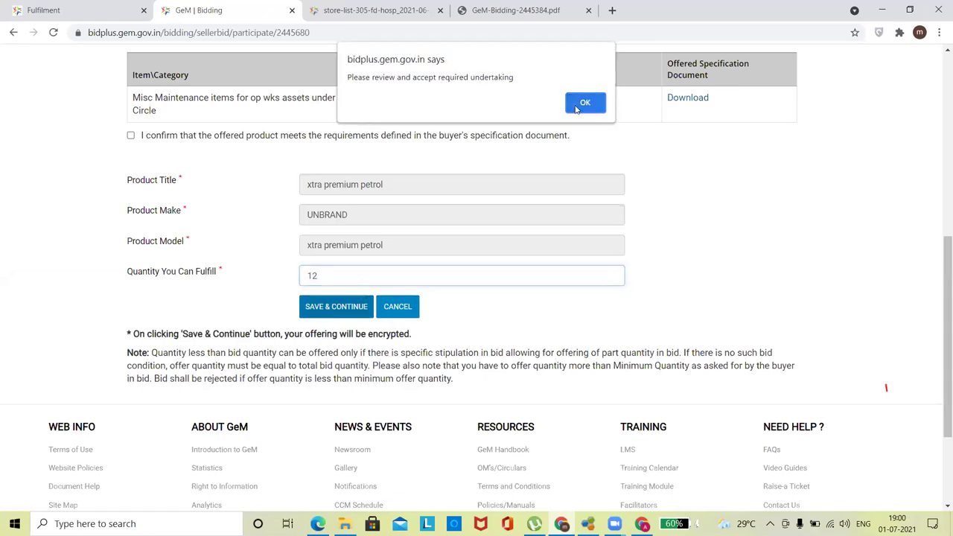
{"action": "left_click", "coordinate": [576, 106]}
{"action": "left_click", "coordinate": [130, 136]}
{"action": "left_click", "coordinate": [342, 307]}
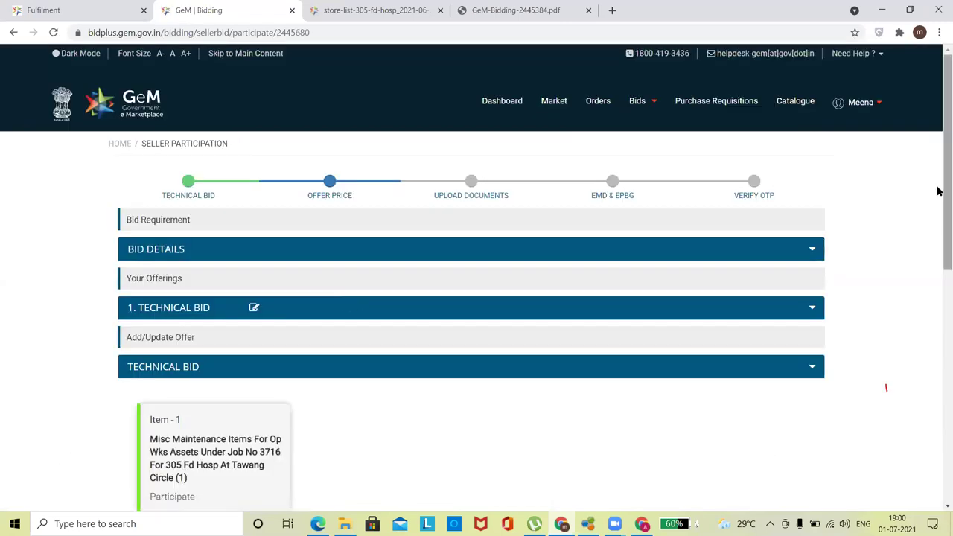
- Continue to the Offer Price step and check the store list quantities
{"action": "scroll", "coordinate": [938, 224], "scroll_direction": "down", "scroll_amount": 4}
{"action": "left_click", "coordinate": [740, 272]}
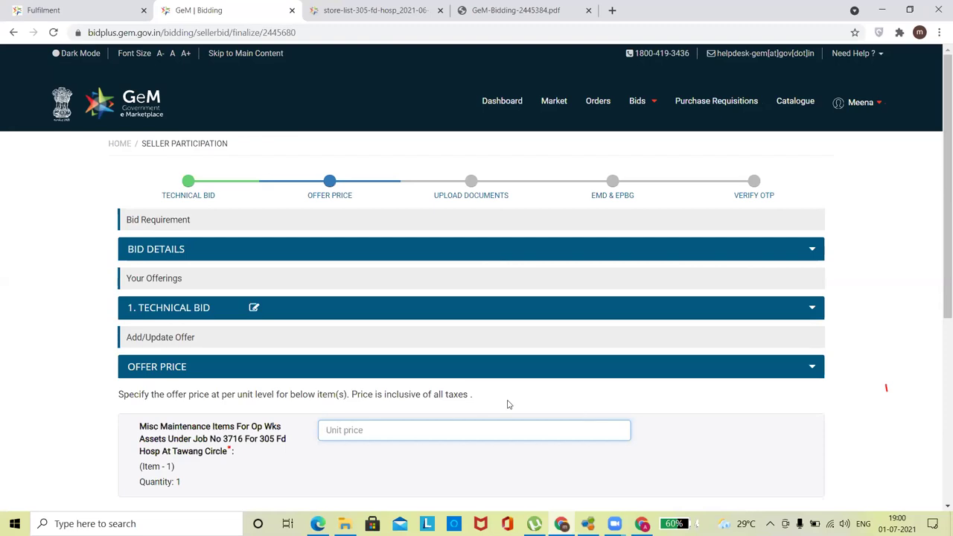
{"action": "left_click", "coordinate": [414, 12]}
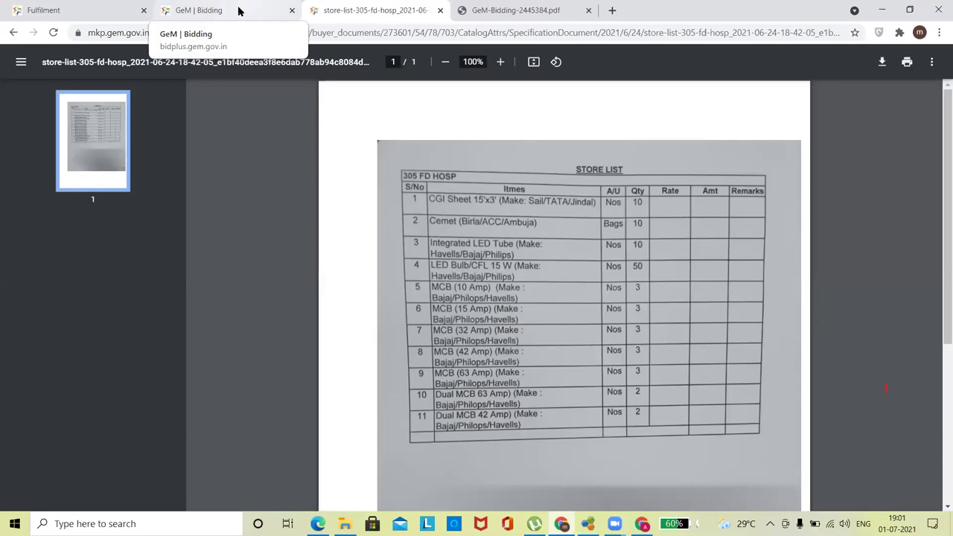
- Close the store list document tab, leaving the offer price page open
{"action": "left_click", "coordinate": [238, 10]}
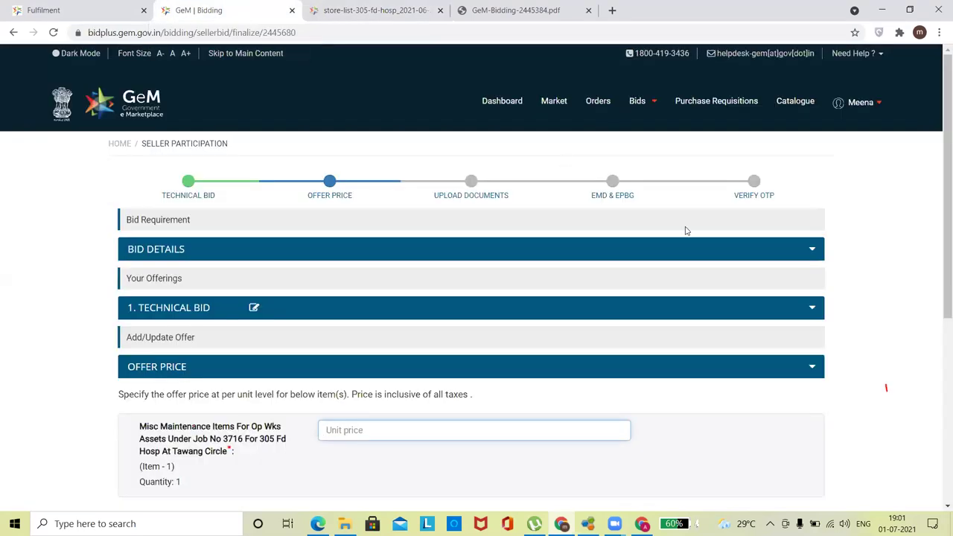
{"action": "left_click", "coordinate": [360, 10]}
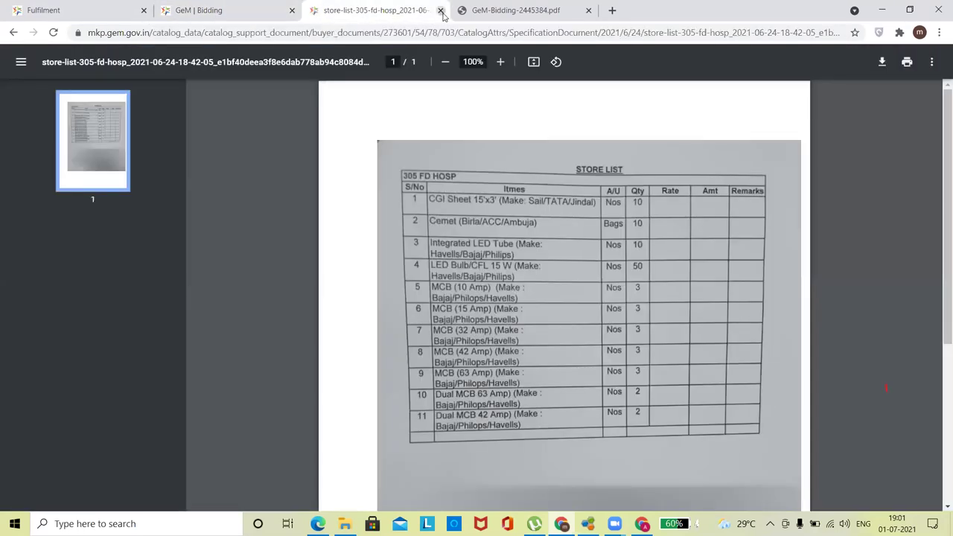
{"action": "left_click", "coordinate": [440, 10]}
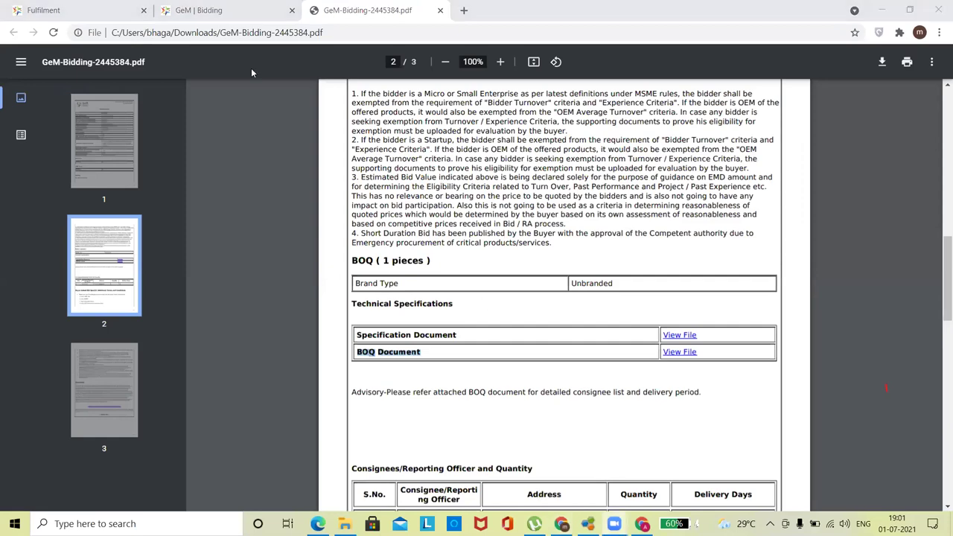
- From the Fulfilment page, choose Catalogue > Products > Add New Offering
{"action": "left_click", "coordinate": [78, 7]}
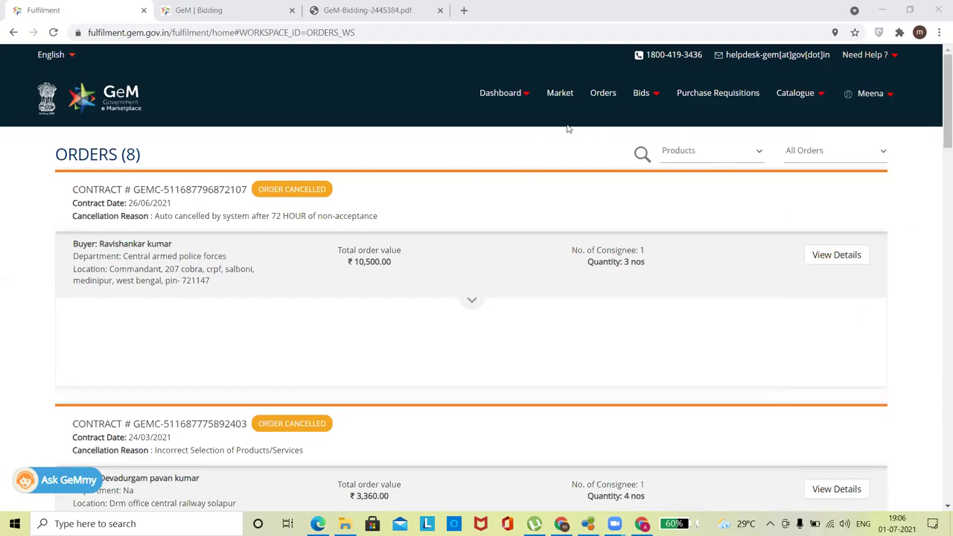
{"action": "left_click", "coordinate": [818, 96]}
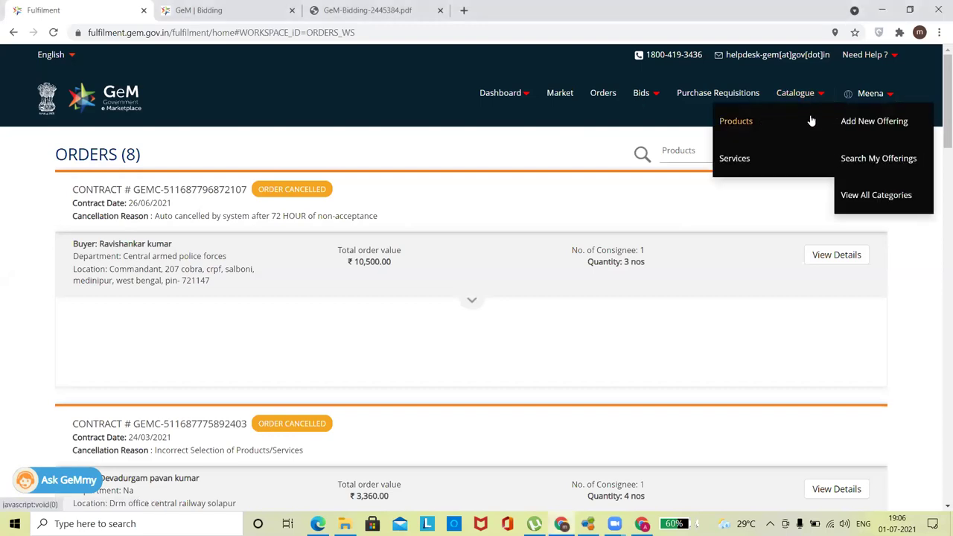
{"action": "left_click", "coordinate": [860, 122]}
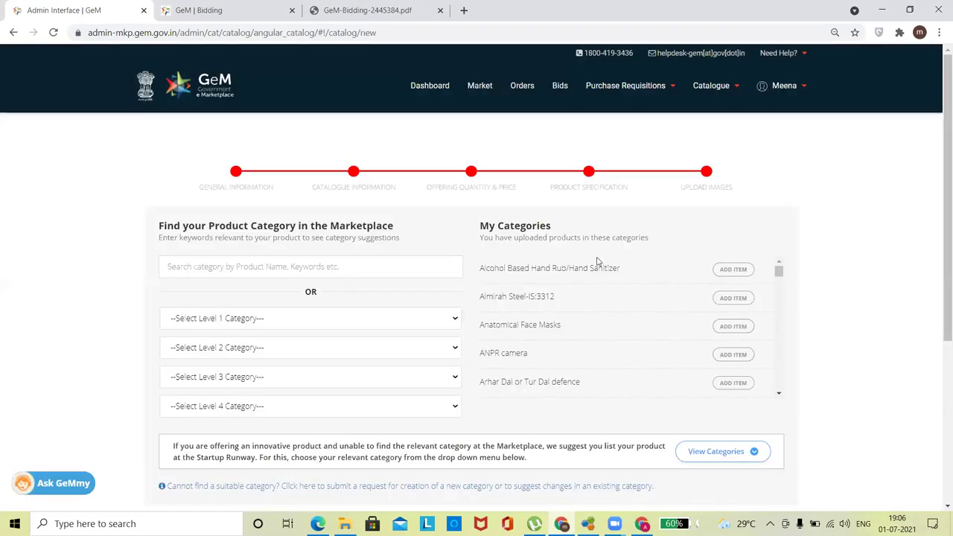
- Start an Almirah Steel-IS:3312 listing with Auto Create Catalogue set to EAN, then open a new tab
{"action": "left_click", "coordinate": [732, 299]}
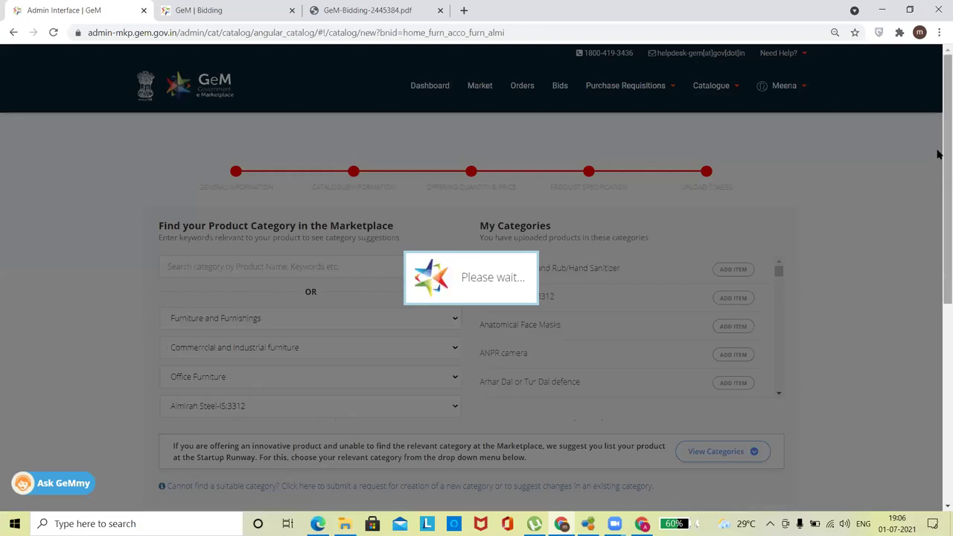
{"action": "left_click_drag", "start_coordinate": [938, 154], "coordinate": [936, 338]}
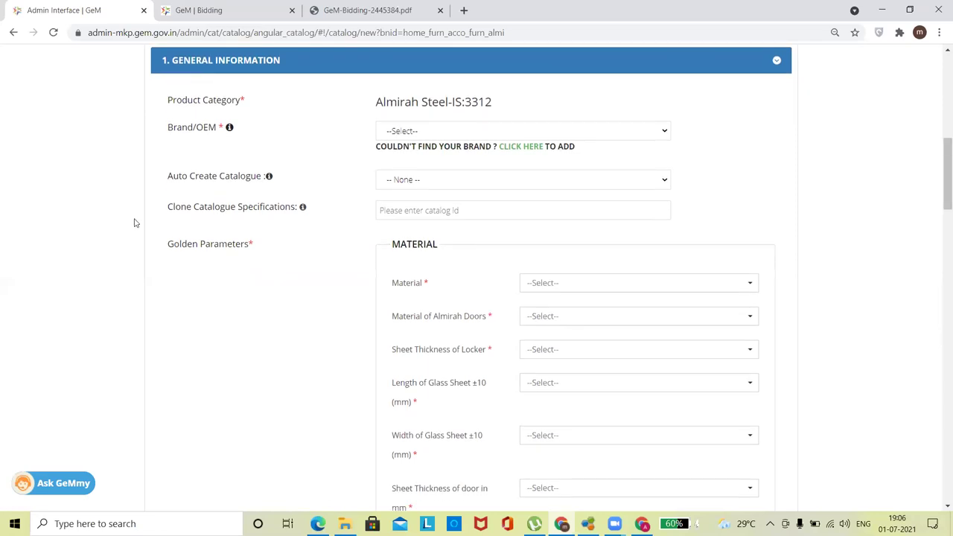
{"action": "left_click_drag", "start_coordinate": [937, 208], "coordinate": [938, 186]}
{"action": "left_click", "coordinate": [456, 242]}
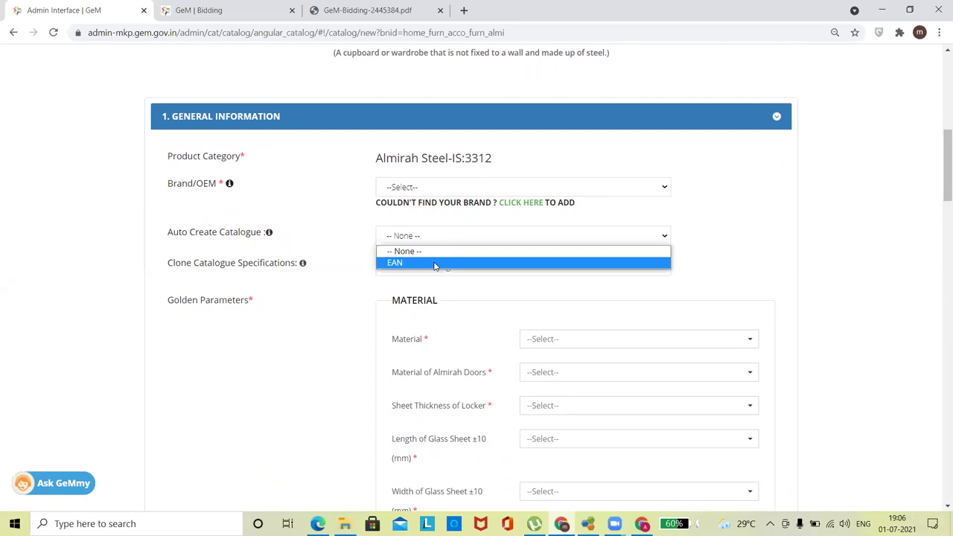
{"action": "left_click", "coordinate": [435, 264]}
{"action": "left_click", "coordinate": [398, 243]}
{"action": "left_click", "coordinate": [395, 263]}
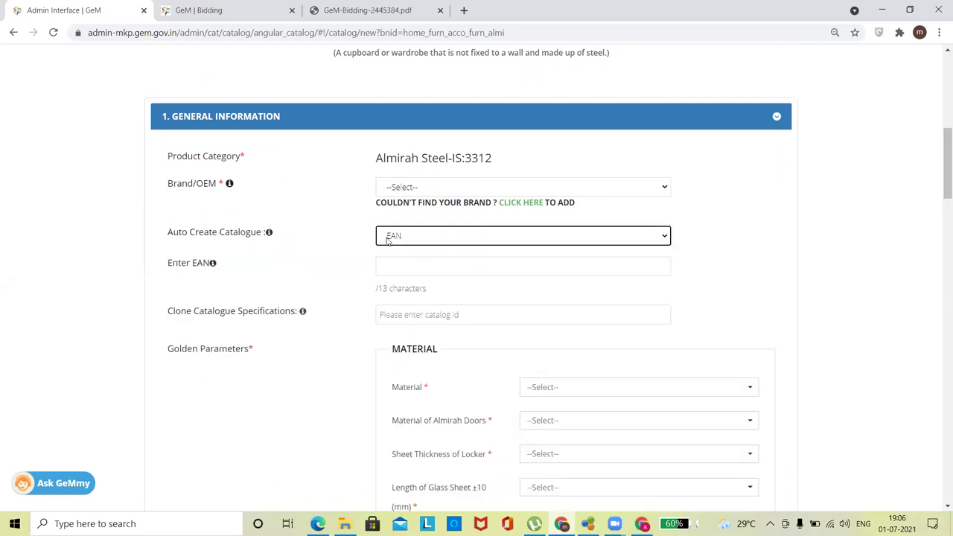
{"action": "left_click", "coordinate": [463, 10]}
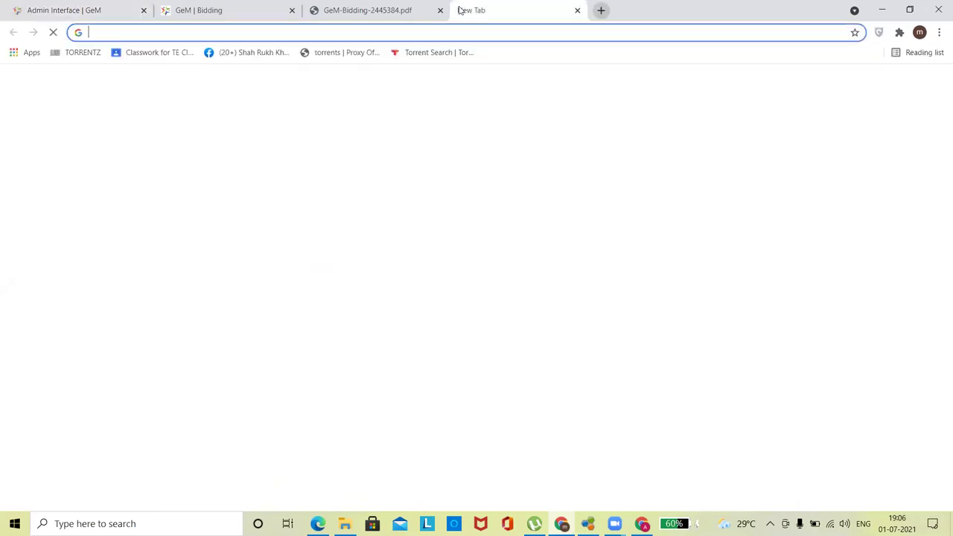
- Search Google for 'barcode', then switch to the GeM-Bidding-2445384.pdf tab
{"action": "left_click", "coordinate": [449, 30]}
{"action": "type", "text": "barcode"}
{"action": "key", "text": "Return"}
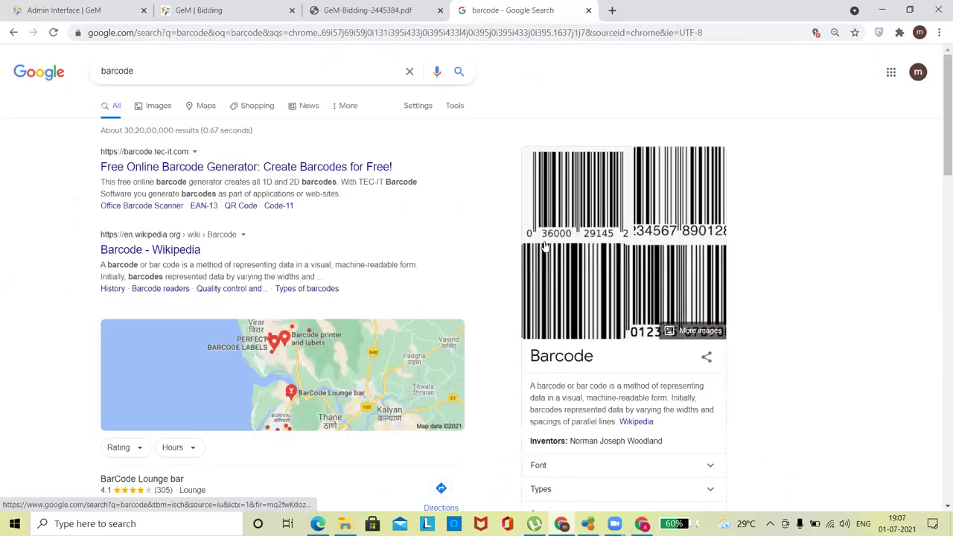
{"action": "left_click", "coordinate": [368, 9]}
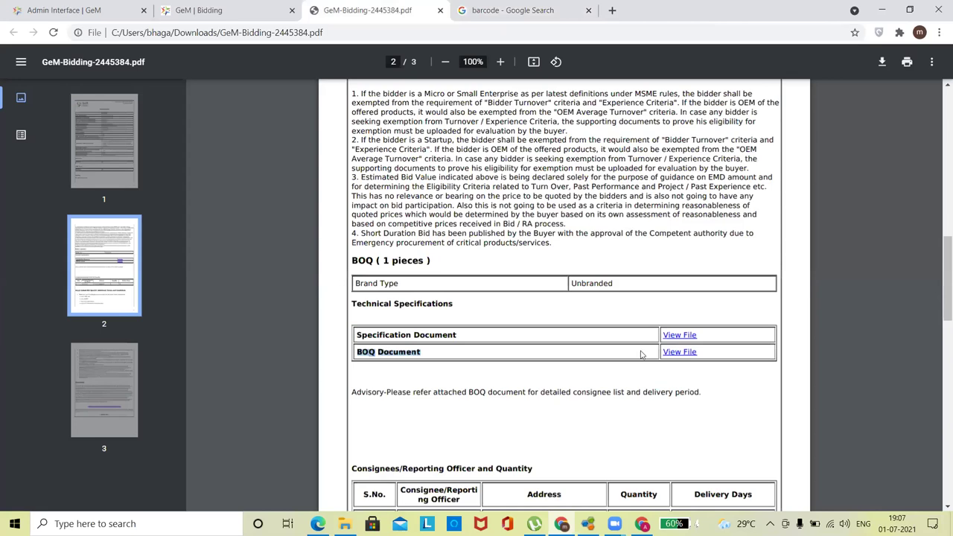
- Return to the Almirah Steel-IS:3312 catalogue form and place the cursor in the empty Enter EAN field
{"action": "left_click", "coordinate": [66, 9]}
{"action": "left_click_drag", "start_coordinate": [938, 200], "coordinate": [938, 286]}
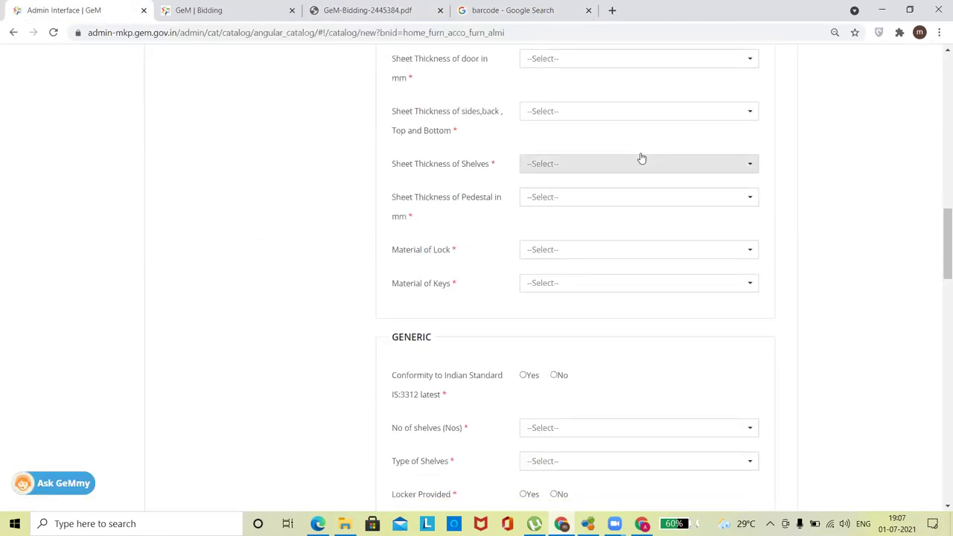
{"action": "left_click_drag", "start_coordinate": [938, 249], "coordinate": [940, 183]}
{"action": "left_click", "coordinate": [440, 291]}
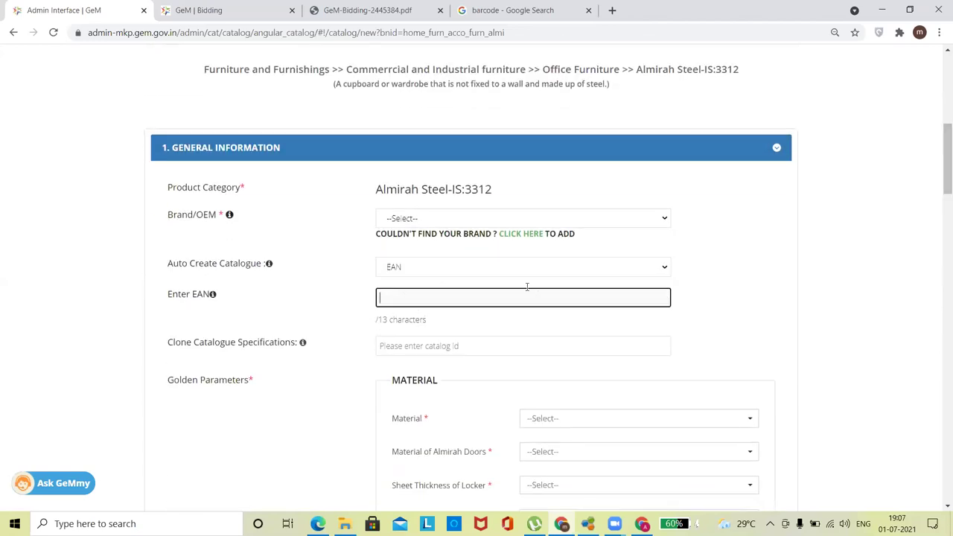
- Check the barcode search results, then come back to the form's General Information section
{"action": "left_click", "coordinate": [538, 7]}
{"action": "left_click", "coordinate": [83, 8]}
{"action": "scroll", "coordinate": [936, 209], "scroll_direction": "down", "scroll_amount": 6}
{"action": "left_click_drag", "start_coordinate": [946, 224], "coordinate": [945, 173]}
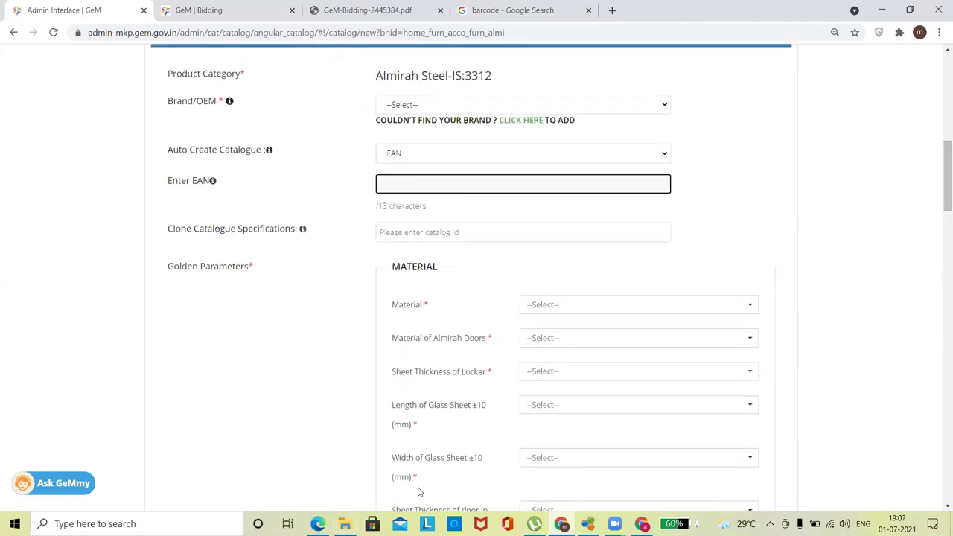
{"action": "key", "text": "alt+Tab"}
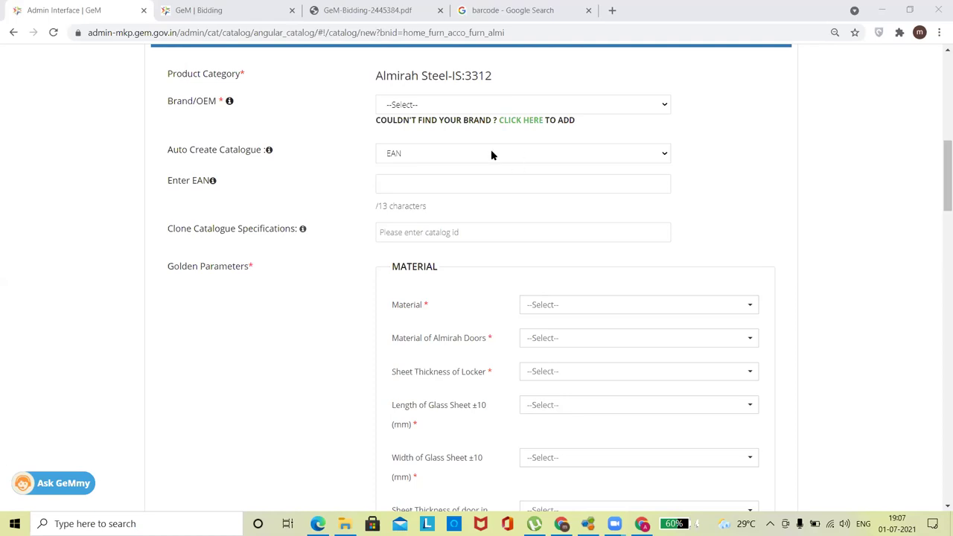
{"action": "left_click_drag", "start_coordinate": [943, 153], "coordinate": [940, 54]}
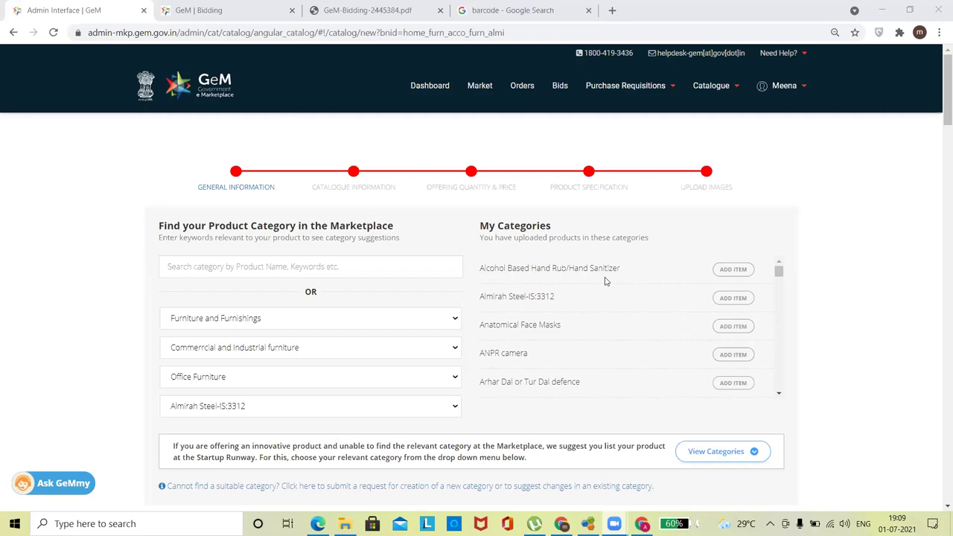
- In a new tab, load 'gem' and open the CPPP Tenders listing with its tender search filters
{"action": "left_click", "coordinate": [612, 10]}
{"action": "type", "text": "gem"}
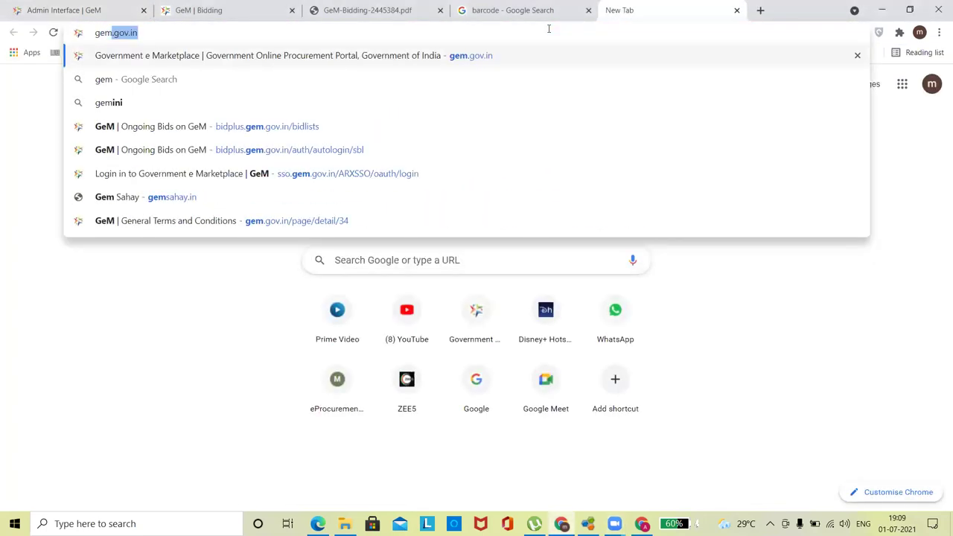
{"action": "key", "text": "Return"}
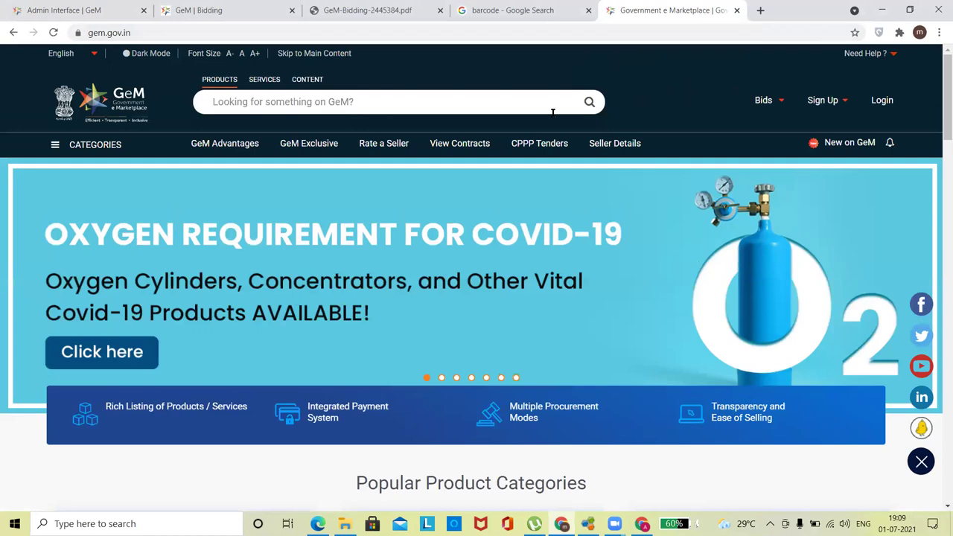
{"action": "left_click", "coordinate": [541, 149]}
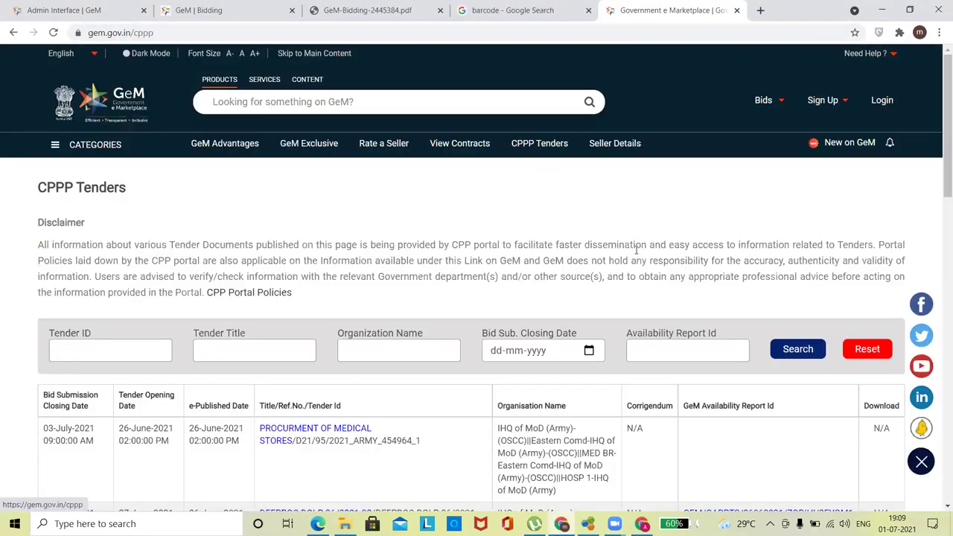
{"action": "mouse_move", "coordinate": [940, 149]}
{"action": "left_mouse_down"}
{"action": "mouse_move", "coordinate": [938, 387]}
{"action": "mouse_move", "coordinate": [939, 131]}
{"action": "left_mouse_up"}
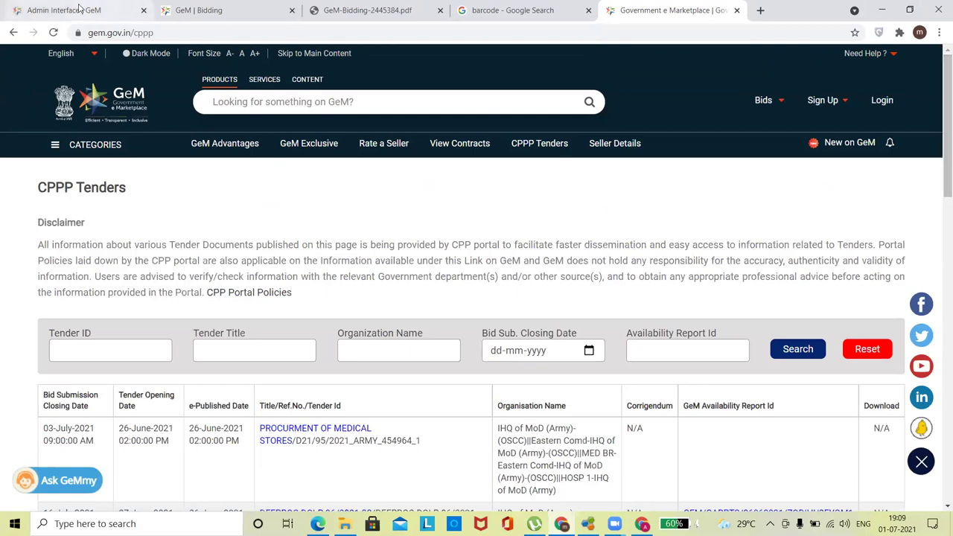
{"action": "left_click", "coordinate": [77, 11]}
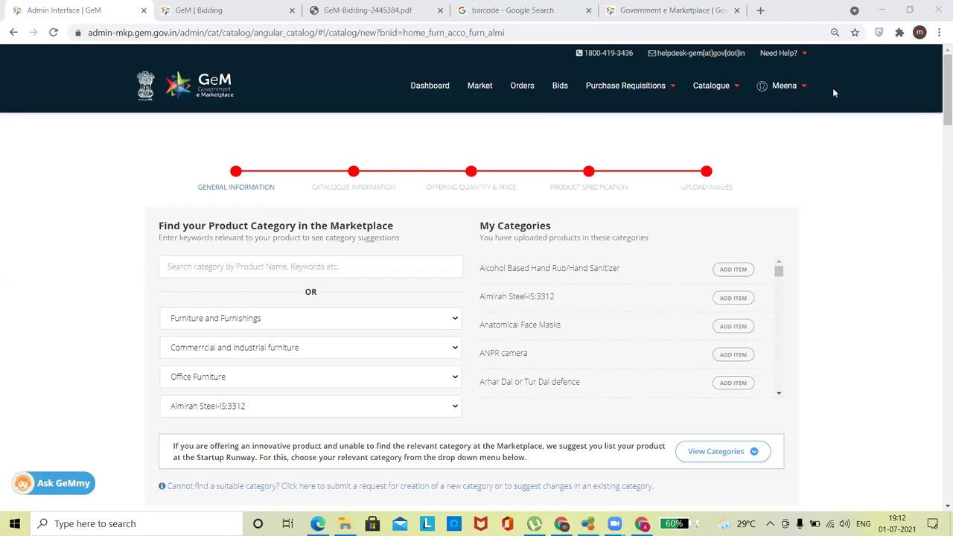
{"action": "mouse_move", "coordinate": [711, 85]}
{"action": "mouse_move", "coordinate": [695, 108]}
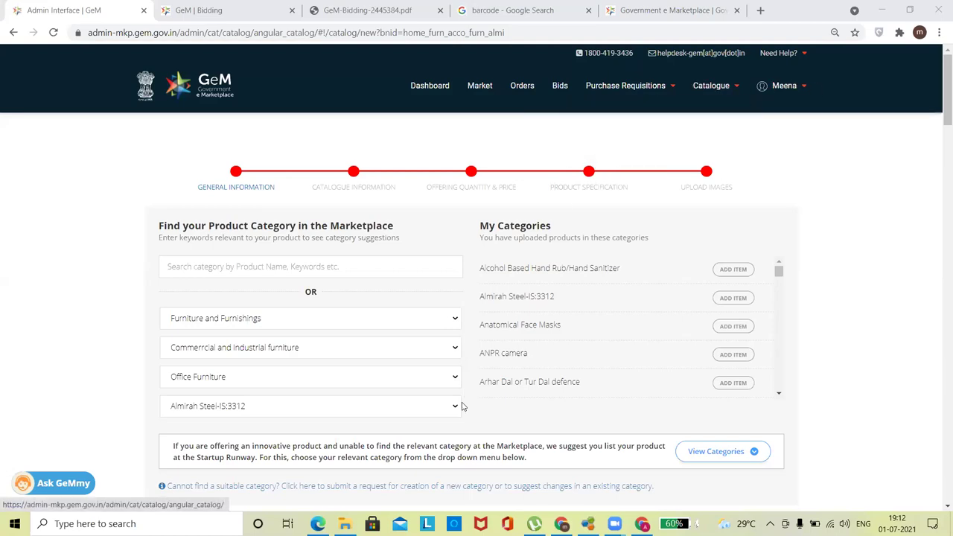
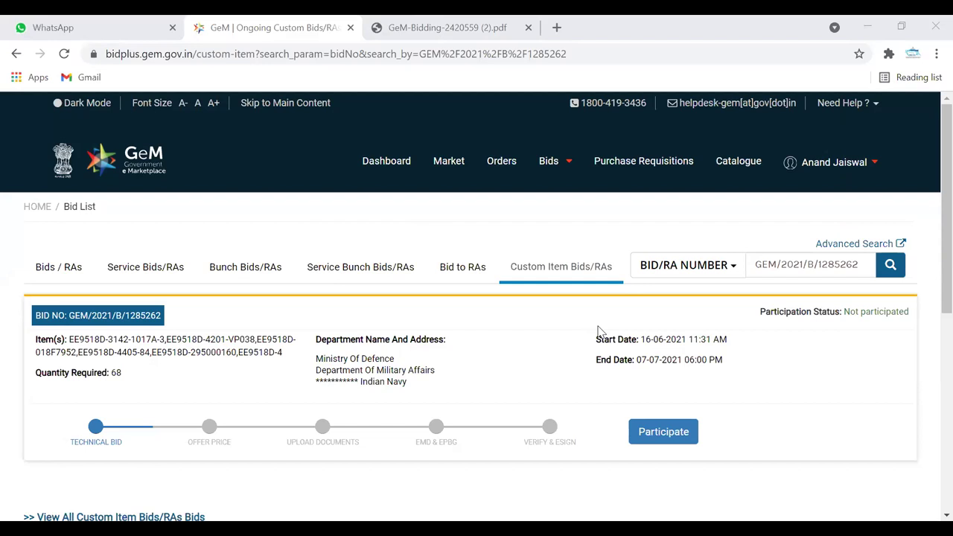
- Leave the GeM bid-number search and switch to the downloaded PDF for bid GEM/2021/B/1285262
{"action": "left_click", "coordinate": [754, 267]}
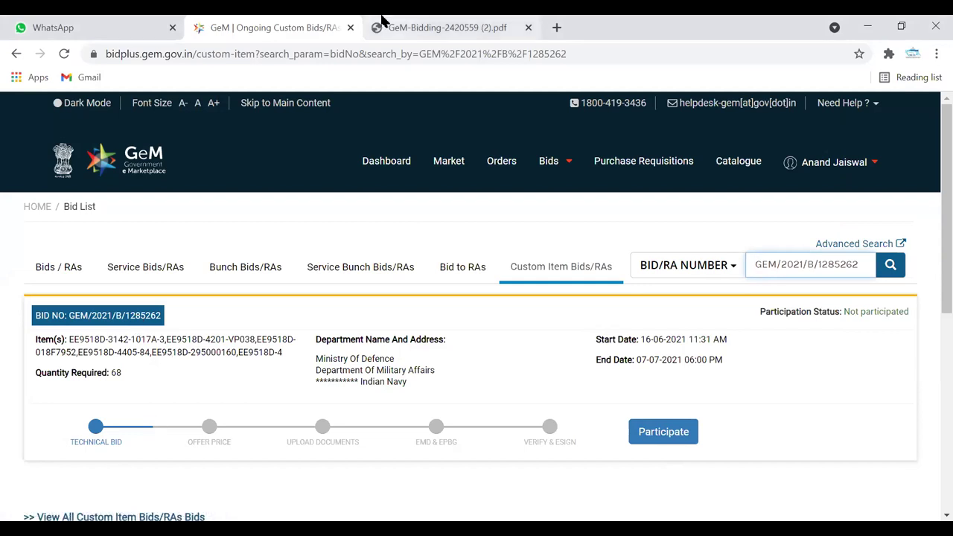
{"action": "left_click", "coordinate": [417, 27]}
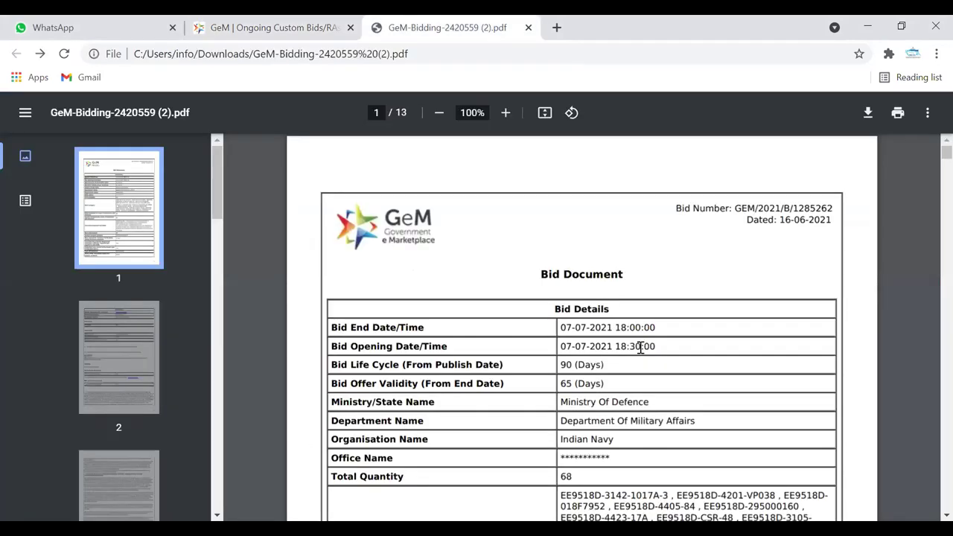
- Read through the bid details on the opening pages of the bid PDF
{"action": "scroll", "coordinate": [640, 347], "scroll_direction": "down", "scroll_amount": 2}
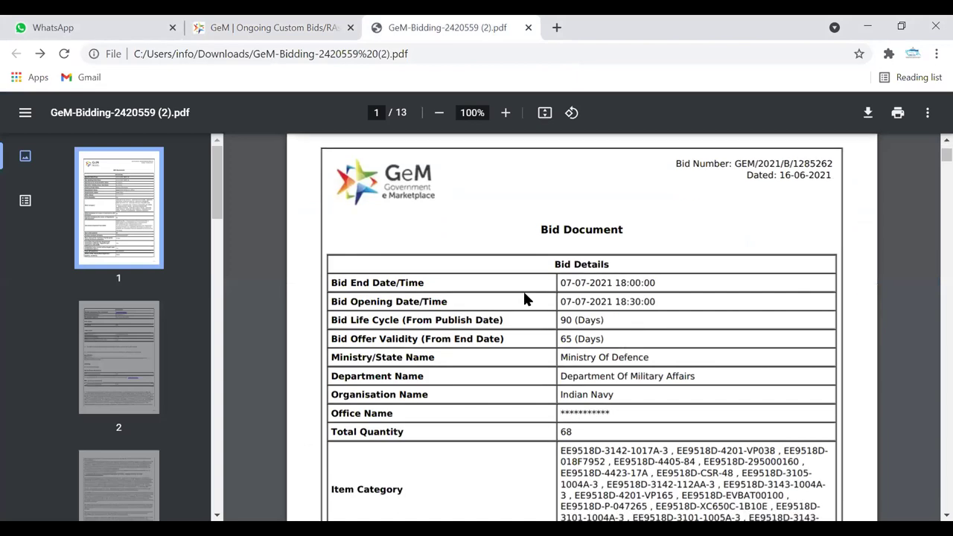
{"action": "scroll", "coordinate": [676, 374], "scroll_direction": "down", "scroll_amount": 2}
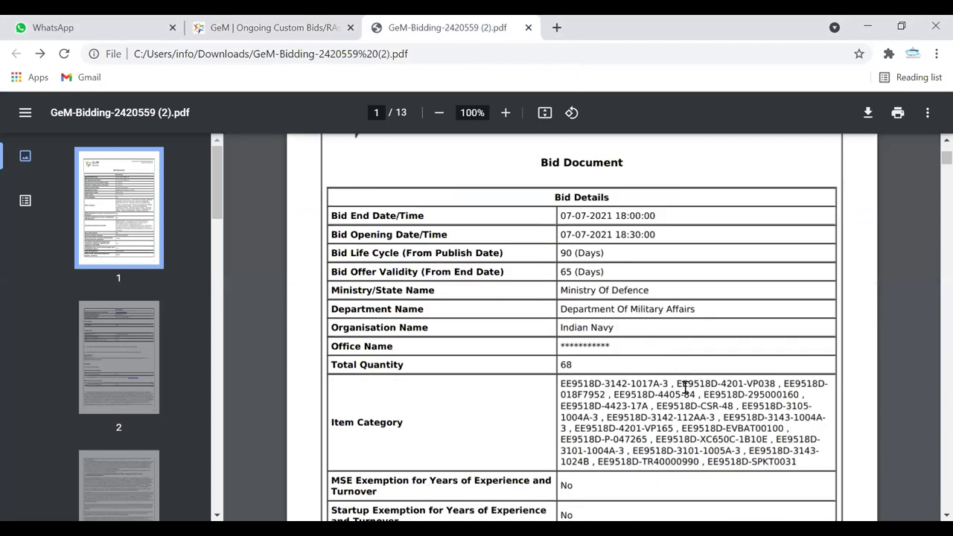
{"action": "scroll", "coordinate": [690, 394], "scroll_direction": "down", "scroll_amount": 2}
{"action": "left_click_drag", "start_coordinate": [690, 394], "coordinate": [685, 447]}
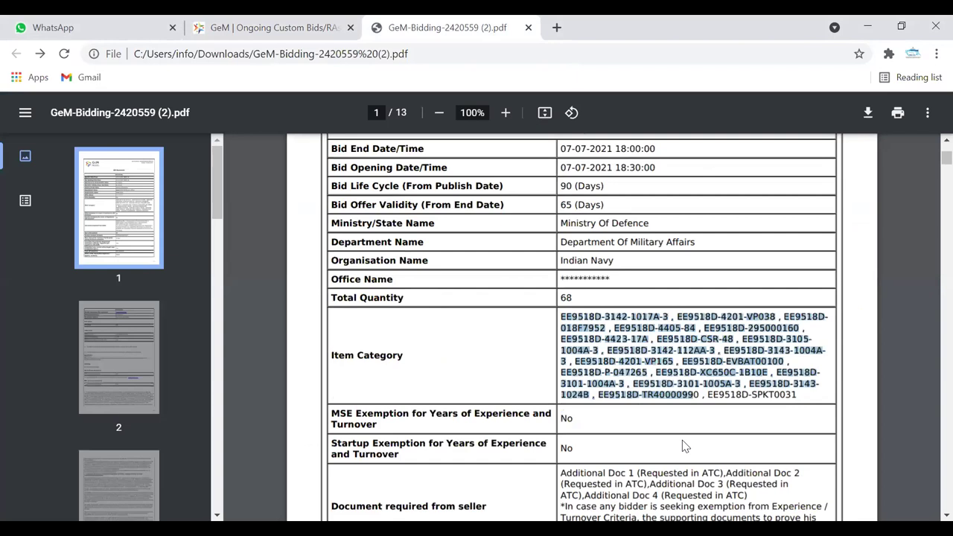
{"action": "left_click", "coordinate": [685, 446]}
{"action": "scroll", "coordinate": [685, 447], "scroll_direction": "down", "scroll_amount": 1}
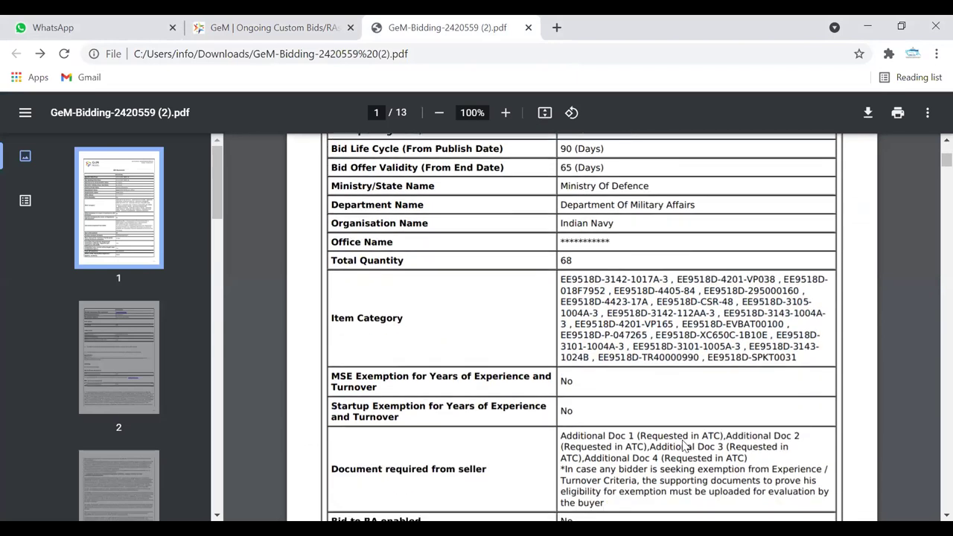
{"action": "scroll", "coordinate": [685, 447], "scroll_direction": "down", "scroll_amount": 1}
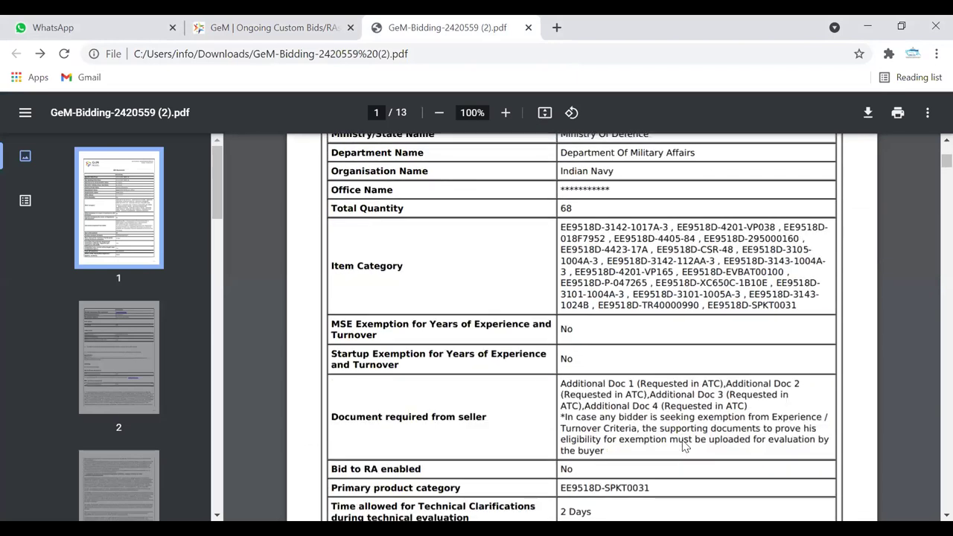
{"action": "scroll", "coordinate": [685, 447], "scroll_direction": "down", "scroll_amount": 1}
{"action": "scroll", "coordinate": [685, 447], "scroll_direction": "down", "scroll_amount": 10}
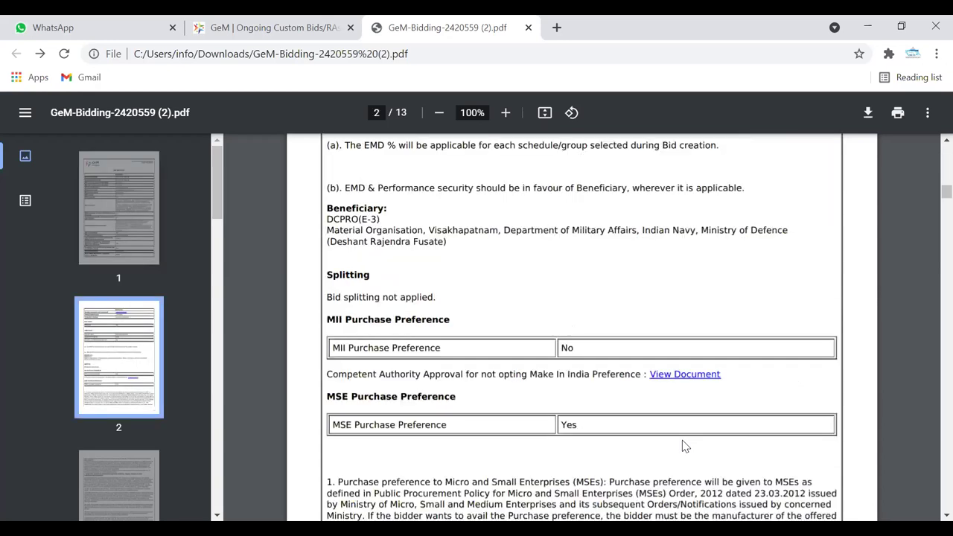
- Continue to page 4, past the 19 evaluation schedules, to the Technical Specifications link
{"action": "scroll", "coordinate": [685, 445], "scroll_direction": "down", "scroll_amount": 1}
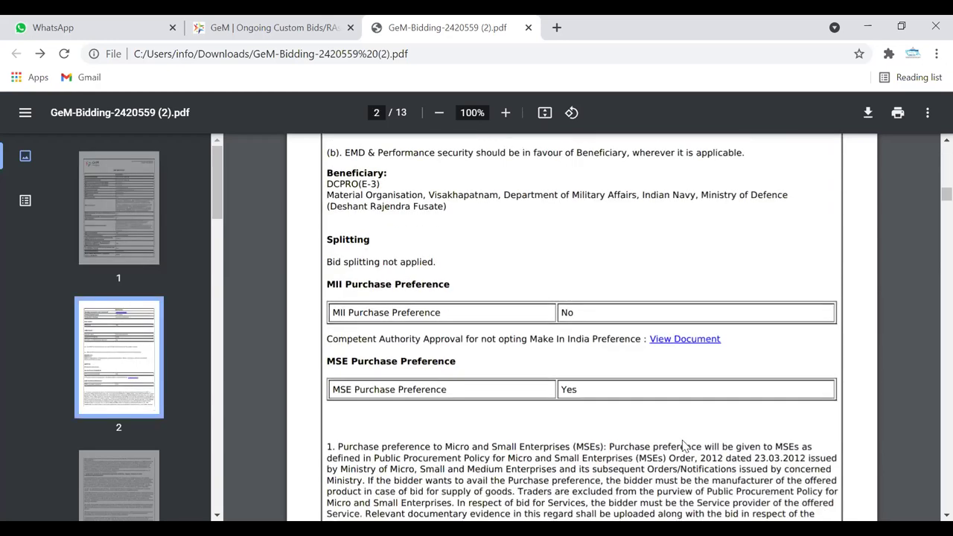
{"action": "scroll", "coordinate": [685, 445], "scroll_direction": "down", "scroll_amount": 10}
{"action": "scroll", "coordinate": [685, 445], "scroll_direction": "down", "scroll_amount": 3}
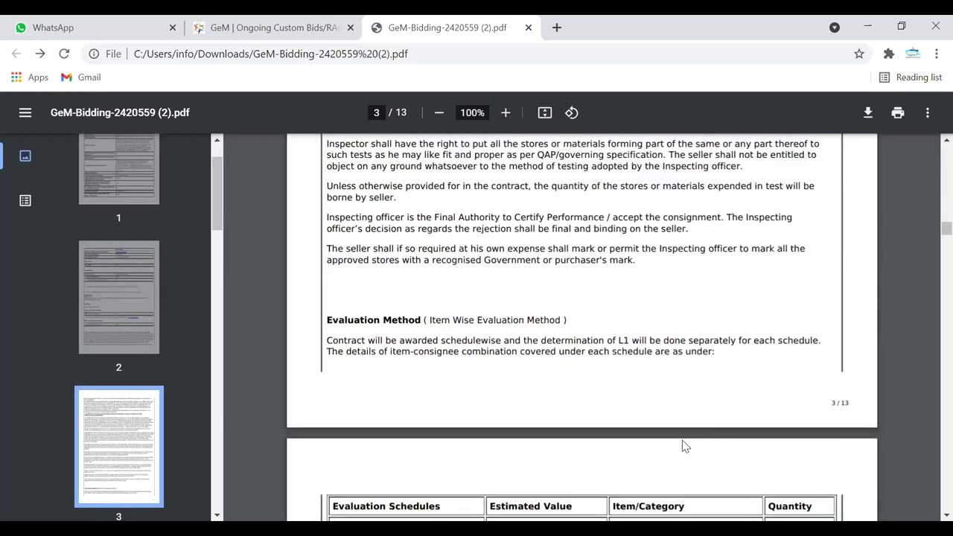
{"action": "scroll", "coordinate": [685, 445], "scroll_direction": "down", "scroll_amount": 11}
{"action": "scroll", "coordinate": [683, 446], "scroll_direction": "up", "scroll_amount": 2}
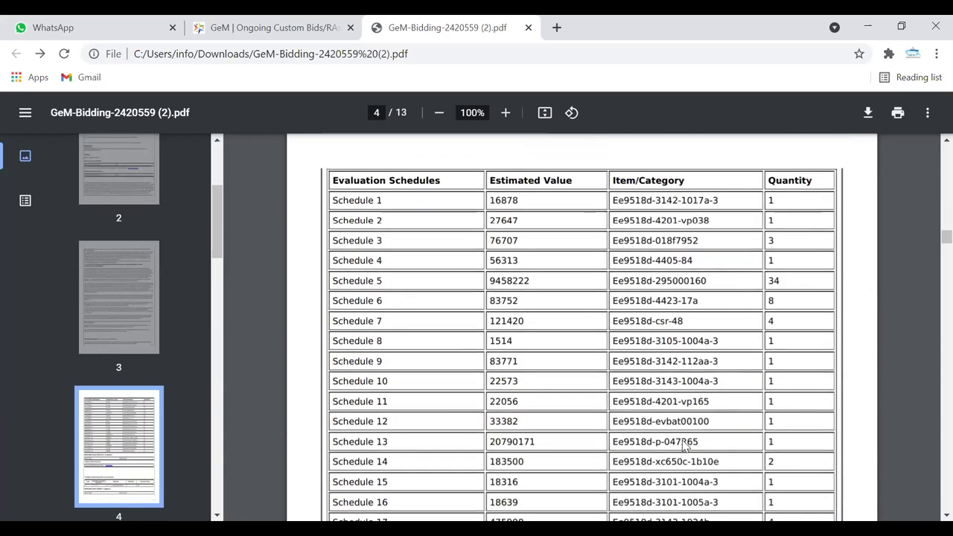
{"action": "scroll", "coordinate": [685, 445], "scroll_direction": "down", "scroll_amount": 1}
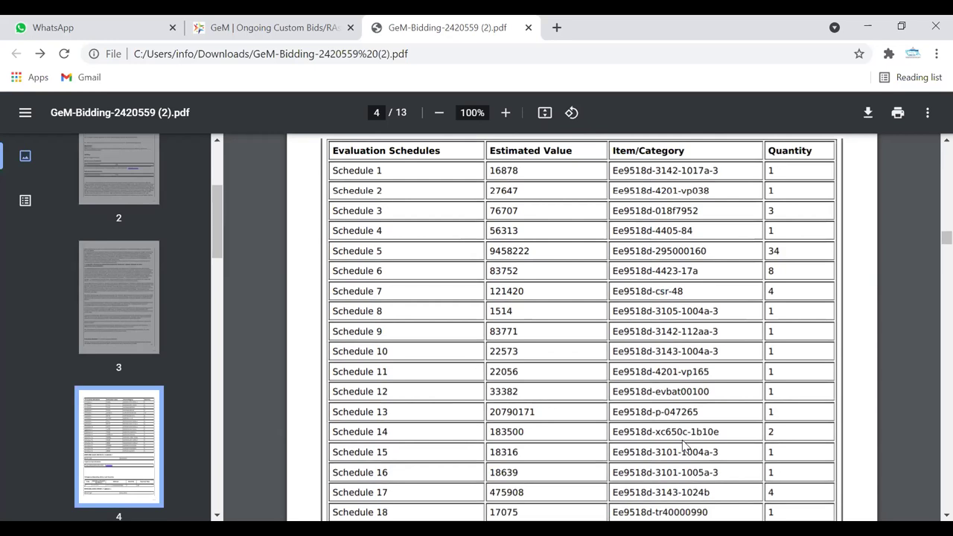
{"action": "scroll", "coordinate": [685, 446], "scroll_direction": "down", "scroll_amount": 2}
{"action": "scroll", "coordinate": [357, 238], "scroll_direction": "down", "scroll_amount": 2}
{"action": "scroll", "coordinate": [506, 254], "scroll_direction": "down", "scroll_amount": 5}
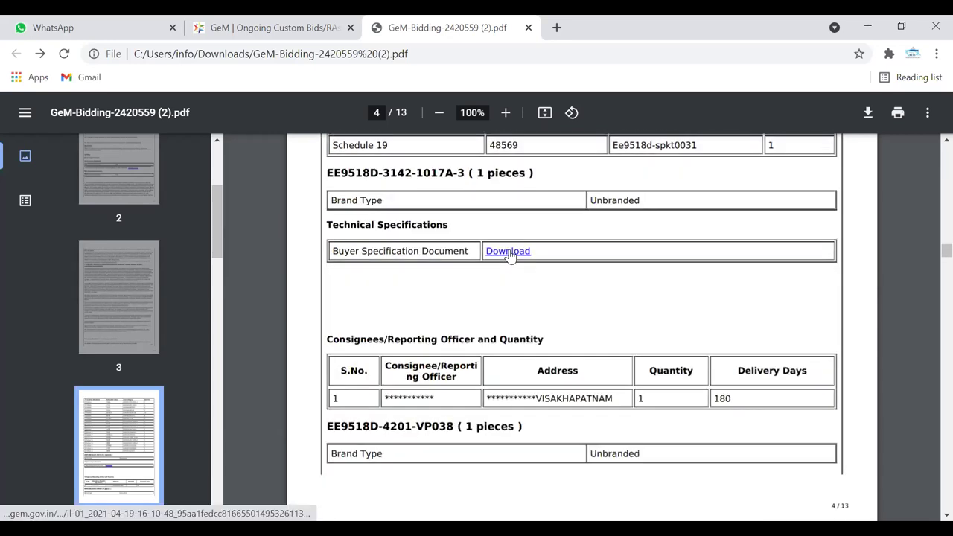
- Read item EE9518D-3142-1017A-3's chiller gasket specification sheet, then go back to the bid PDF
{"action": "left_click", "coordinate": [511, 253]}
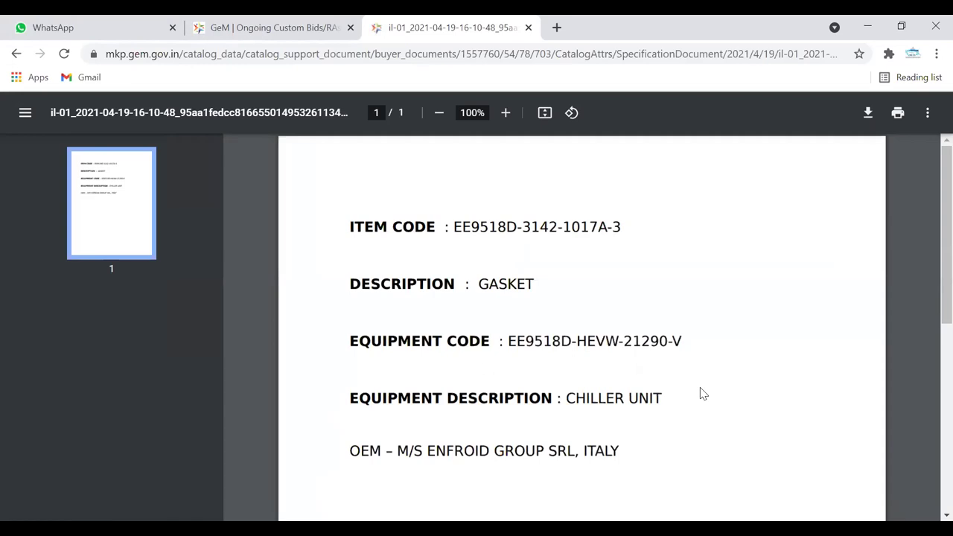
{"action": "scroll", "coordinate": [928, 309], "scroll_direction": "down", "scroll_amount": 6}
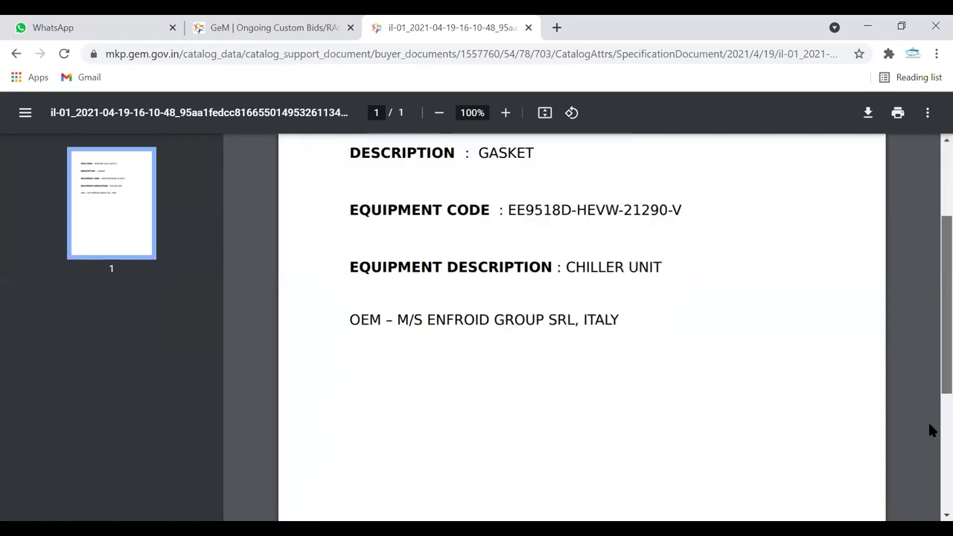
{"action": "scroll", "coordinate": [930, 387], "scroll_direction": "up", "scroll_amount": 3}
{"action": "scroll", "coordinate": [930, 402], "scroll_direction": "down", "scroll_amount": 2}
{"action": "scroll", "coordinate": [930, 313], "scroll_direction": "up", "scroll_amount": 4}
{"action": "scroll", "coordinate": [930, 220], "scroll_direction": "up", "scroll_amount": 1}
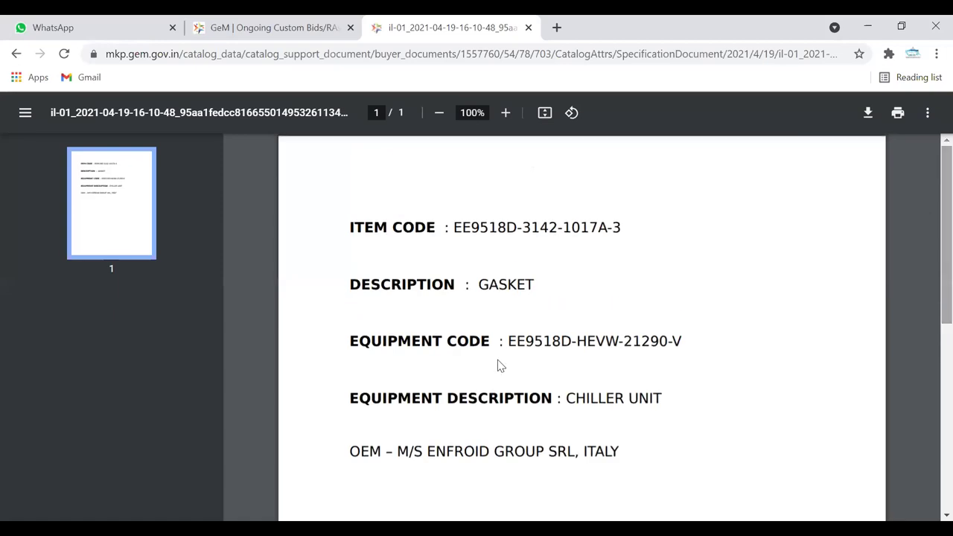
{"action": "left_click", "coordinate": [16, 54]}
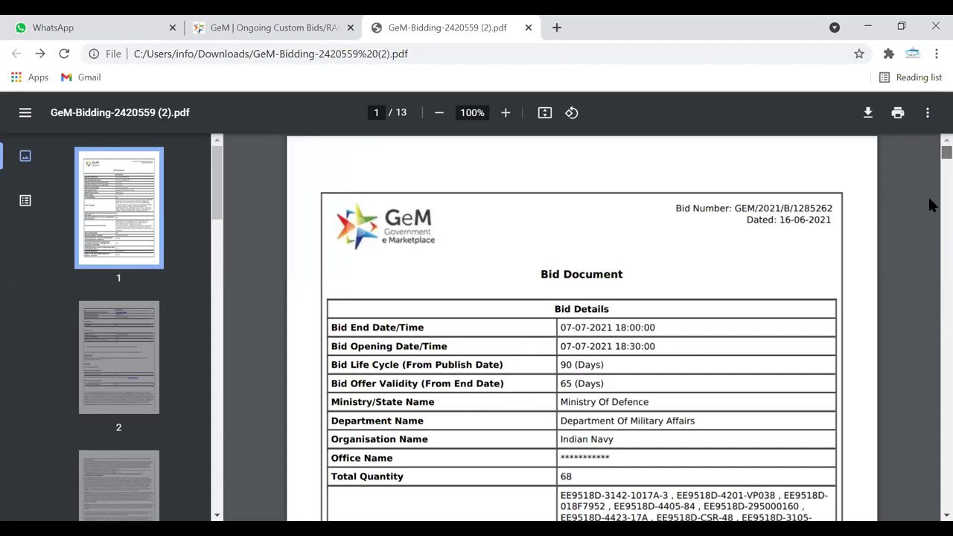
{"action": "scroll", "coordinate": [933, 208], "scroll_direction": "down", "scroll_amount": 3}
{"action": "scroll", "coordinate": [931, 220], "scroll_direction": "down", "scroll_amount": 10}
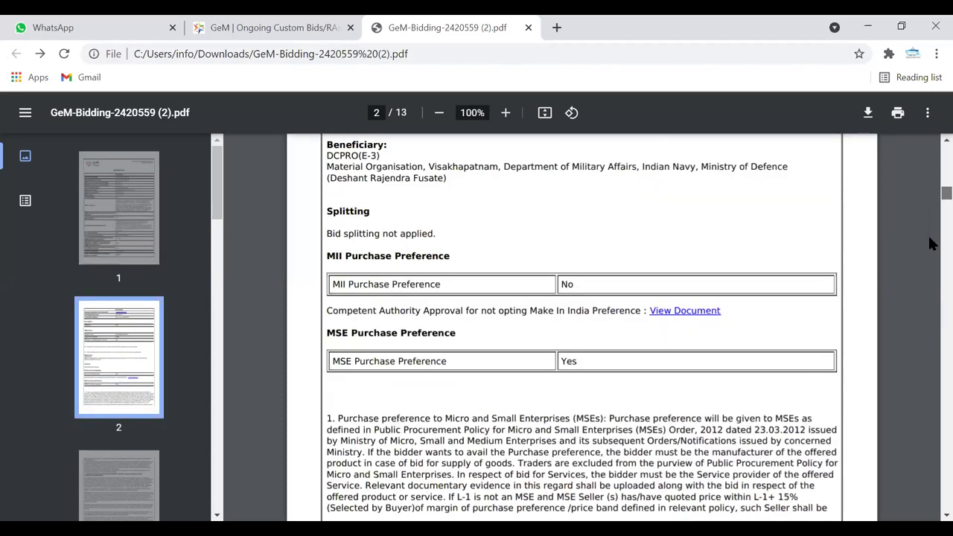
{"action": "scroll", "coordinate": [928, 235], "scroll_direction": "down", "scroll_amount": 10}
{"action": "scroll", "coordinate": [929, 251], "scroll_direction": "down", "scroll_amount": 10}
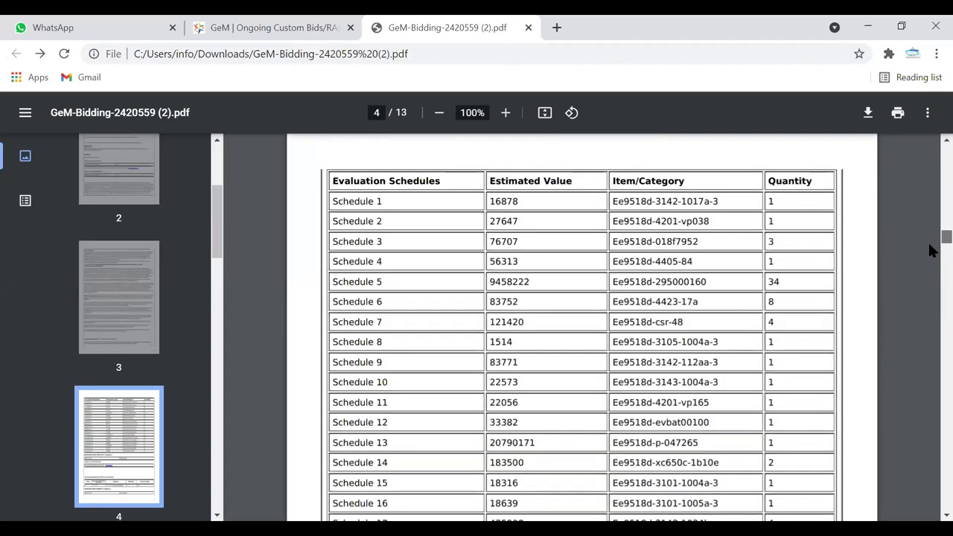
{"action": "scroll", "coordinate": [930, 251], "scroll_direction": "down", "scroll_amount": 5}
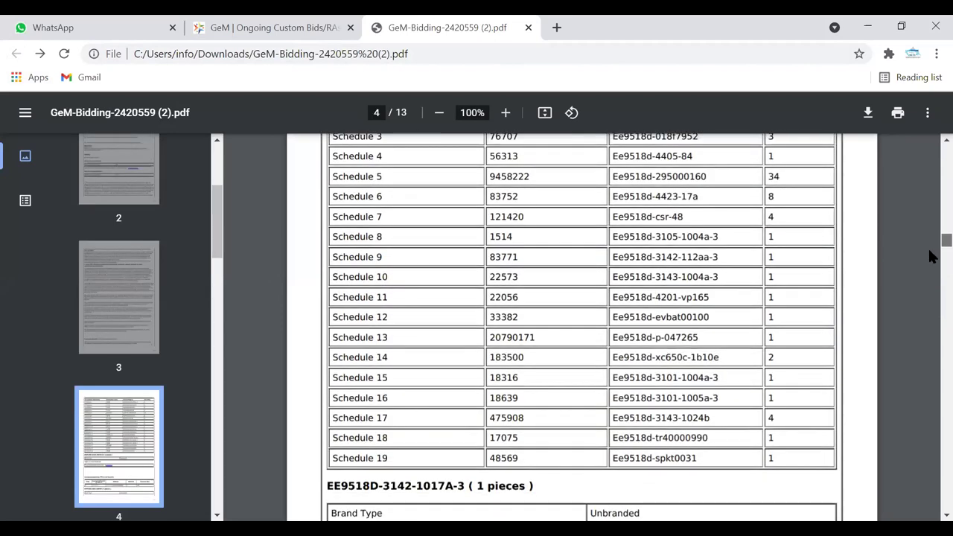
{"action": "scroll", "coordinate": [931, 256], "scroll_direction": "down", "scroll_amount": 1}
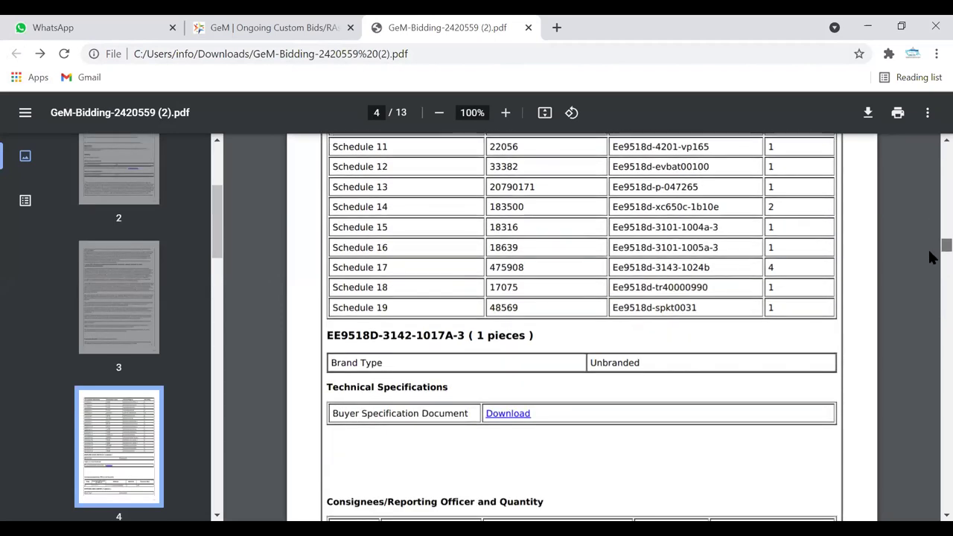
{"action": "scroll", "coordinate": [931, 257], "scroll_direction": "down", "scroll_amount": 2}
{"action": "scroll", "coordinate": [931, 270], "scroll_direction": "down", "scroll_amount": 5}
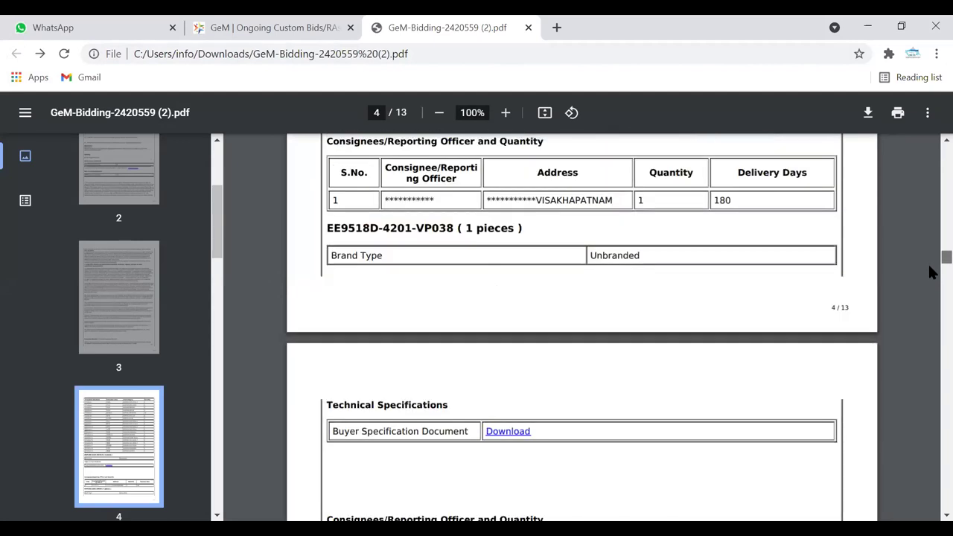
{"action": "scroll", "coordinate": [929, 267], "scroll_direction": "down", "scroll_amount": 10}
{"action": "scroll", "coordinate": [929, 286], "scroll_direction": "down", "scroll_amount": 5}
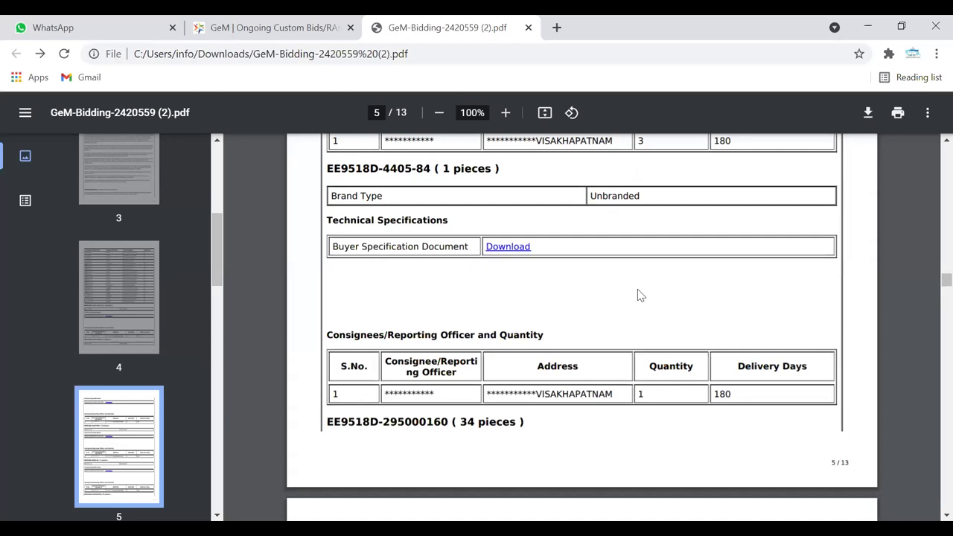
{"action": "left_click_drag", "start_coordinate": [934, 286], "coordinate": [931, 112]}
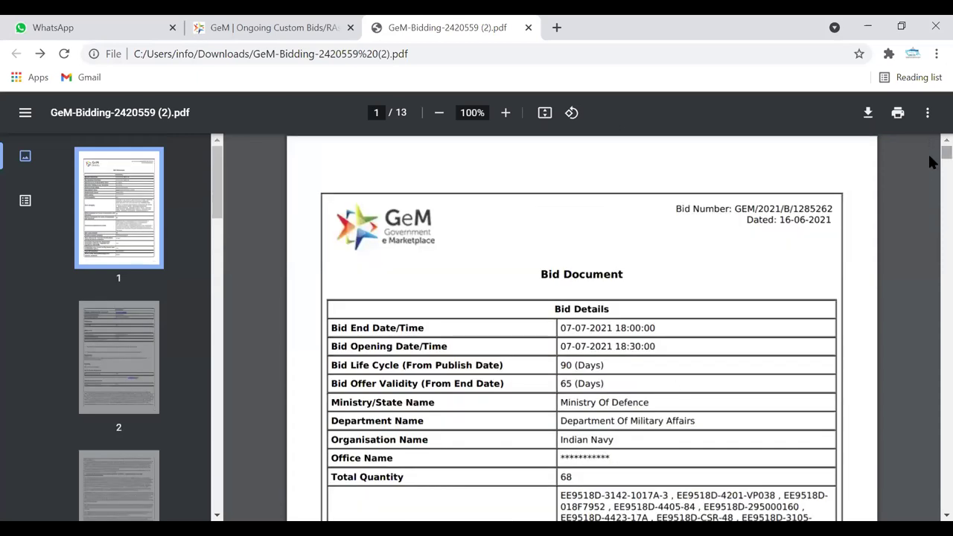
- Read page 1's Bid Details rows and required seller documents, continuing to page 2
{"action": "scroll", "coordinate": [930, 165], "scroll_direction": "down", "scroll_amount": 3}
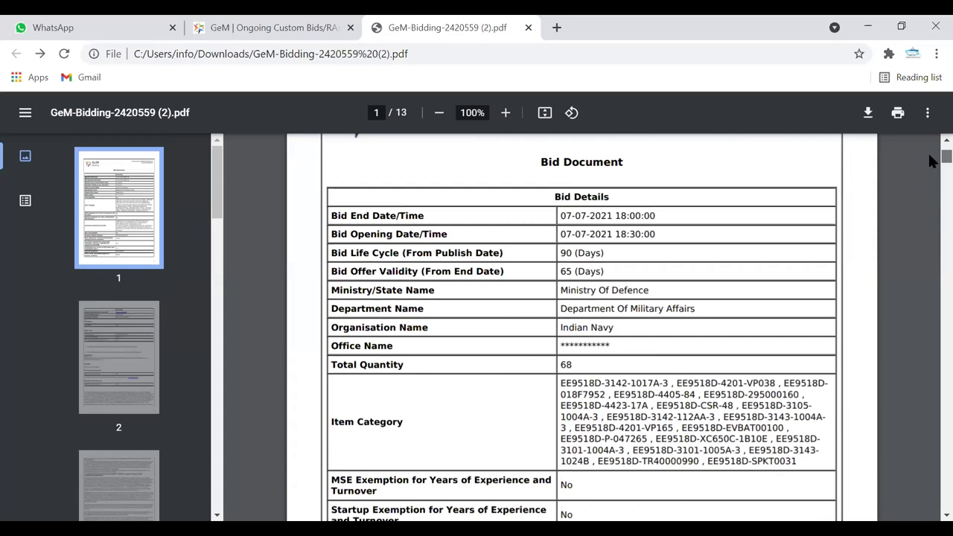
{"action": "scroll", "coordinate": [930, 162], "scroll_direction": "down", "scroll_amount": 1}
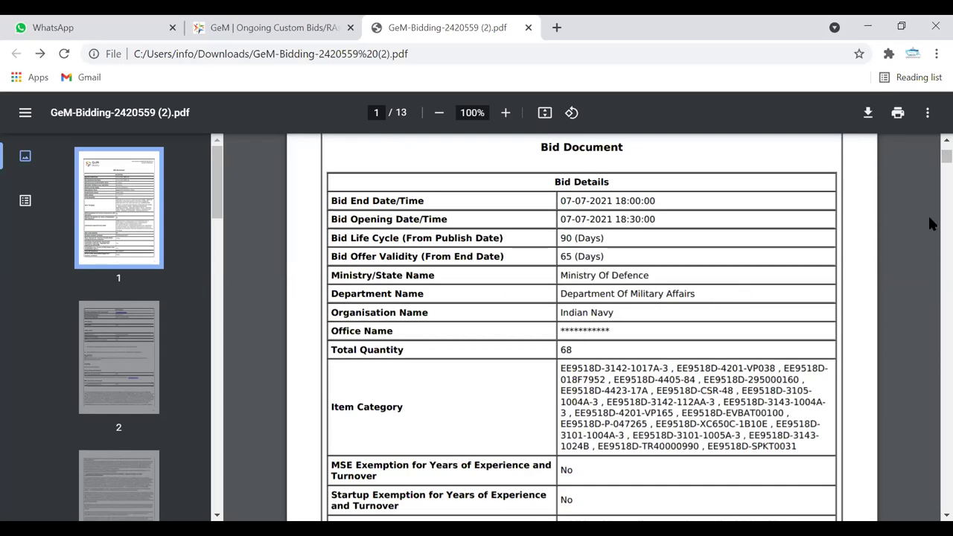
{"action": "left_click", "coordinate": [946, 515]}
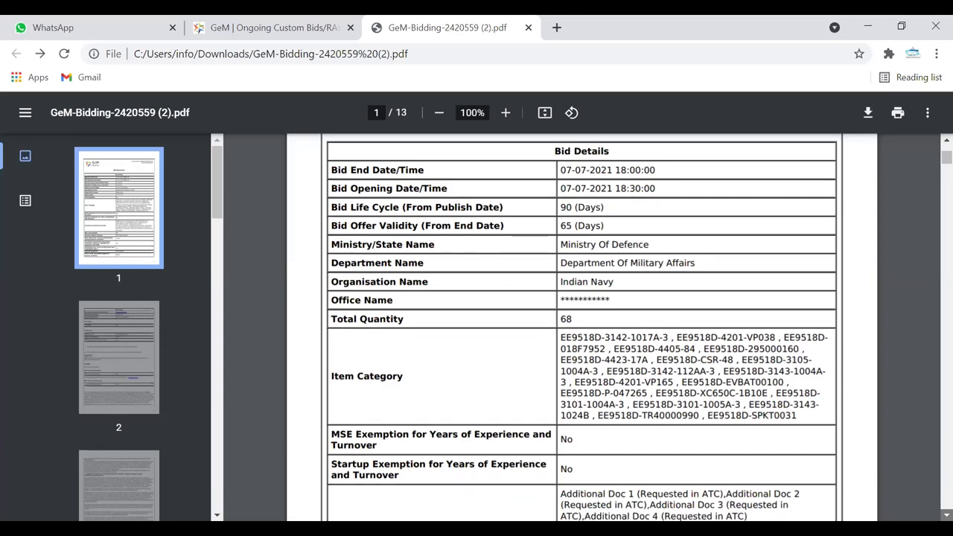
{"action": "left_click", "coordinate": [945, 514]}
{"action": "key", "text": "Down"}
{"action": "key", "text": "Down"}
{"action": "key", "text": "Down"}
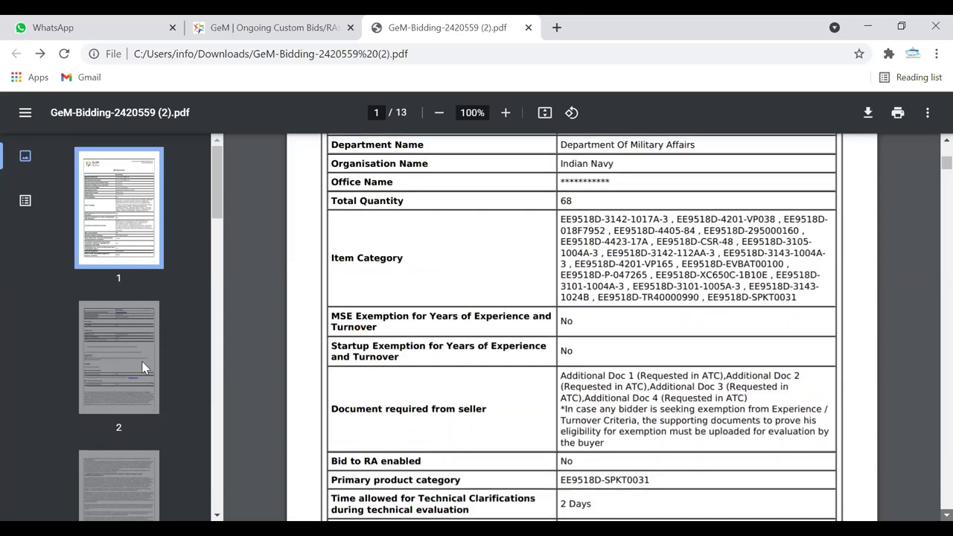
{"action": "scroll", "coordinate": [539, 379], "scroll_direction": "down", "scroll_amount": 1}
{"action": "key", "text": "Right"}
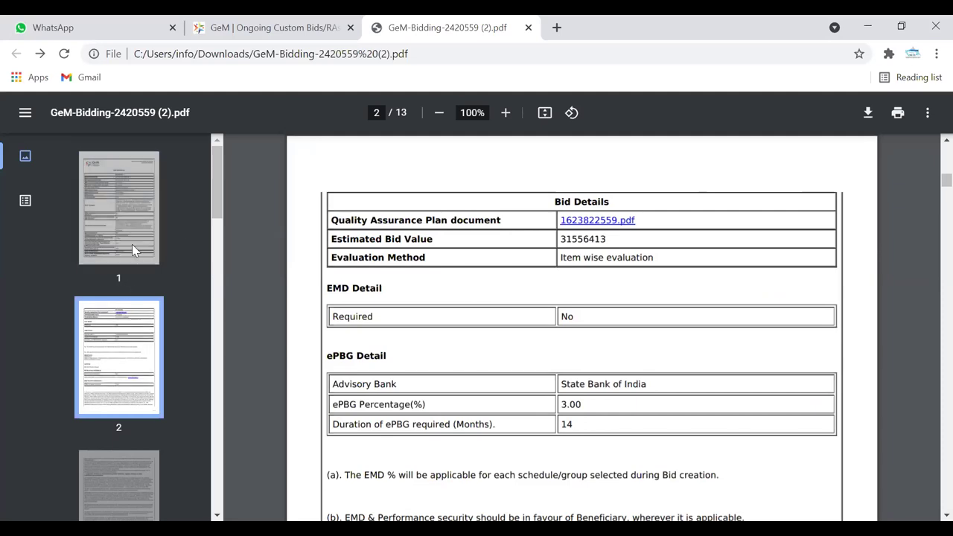
- Go through page 3 and read the Evaluation Schedules table on page 4
{"action": "left_click", "coordinate": [136, 477]}
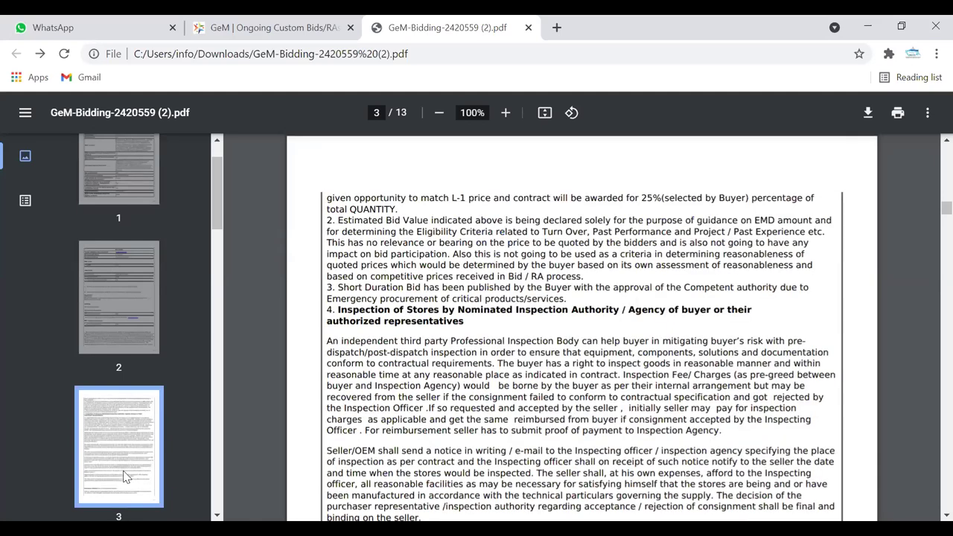
{"action": "key", "text": "Right"}
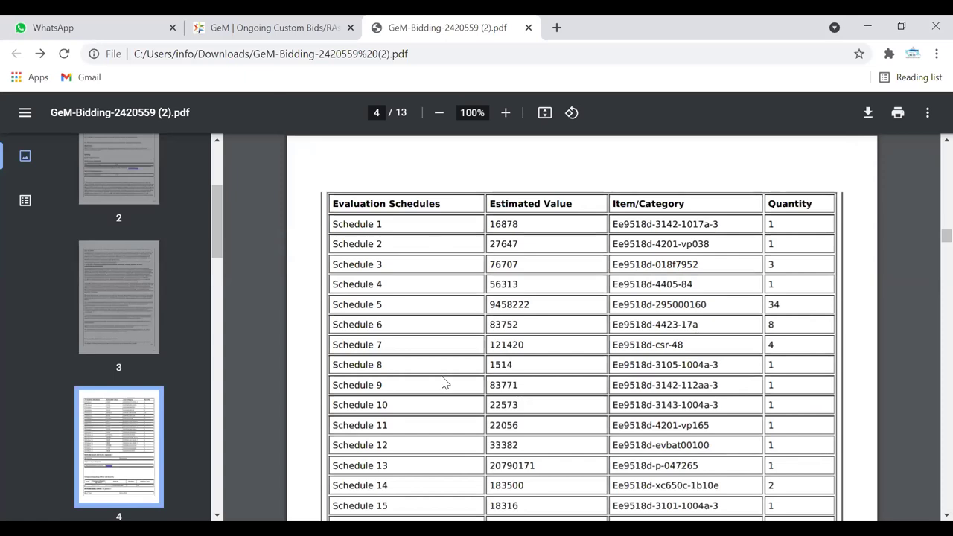
{"action": "scroll", "coordinate": [444, 381], "scroll_direction": "down", "scroll_amount": 3}
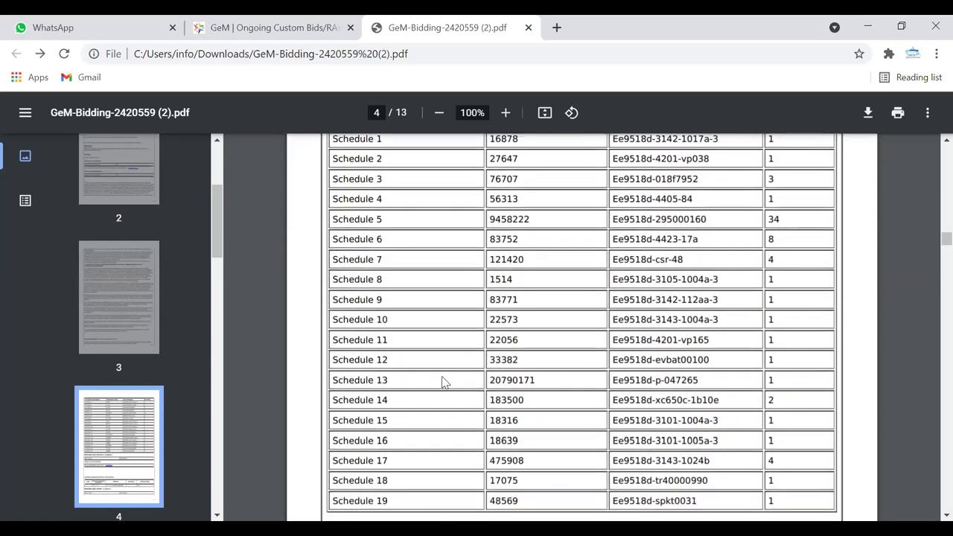
{"action": "scroll", "coordinate": [444, 381], "scroll_direction": "down", "scroll_amount": 1}
{"action": "scroll", "coordinate": [444, 382], "scroll_direction": "up", "scroll_amount": 2}
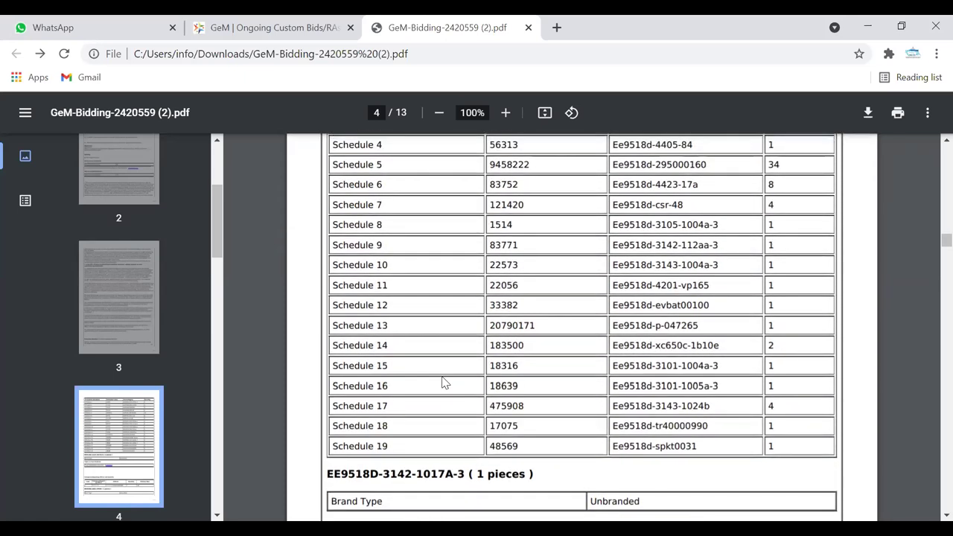
{"action": "scroll", "coordinate": [443, 381], "scroll_direction": "up", "scroll_amount": 4}
{"action": "scroll", "coordinate": [443, 381], "scroll_direction": "down", "scroll_amount": 2}
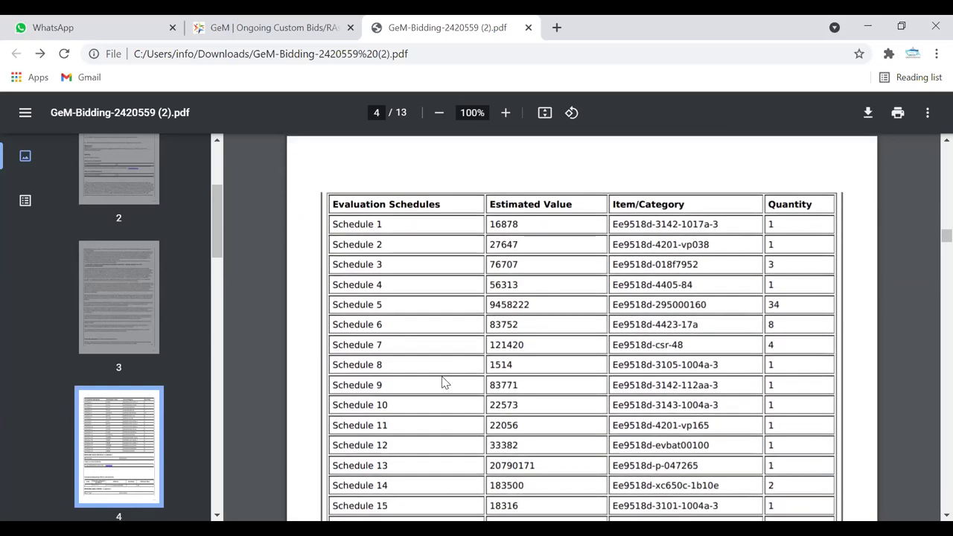
{"action": "scroll", "coordinate": [443, 382], "scroll_direction": "down", "scroll_amount": 1}
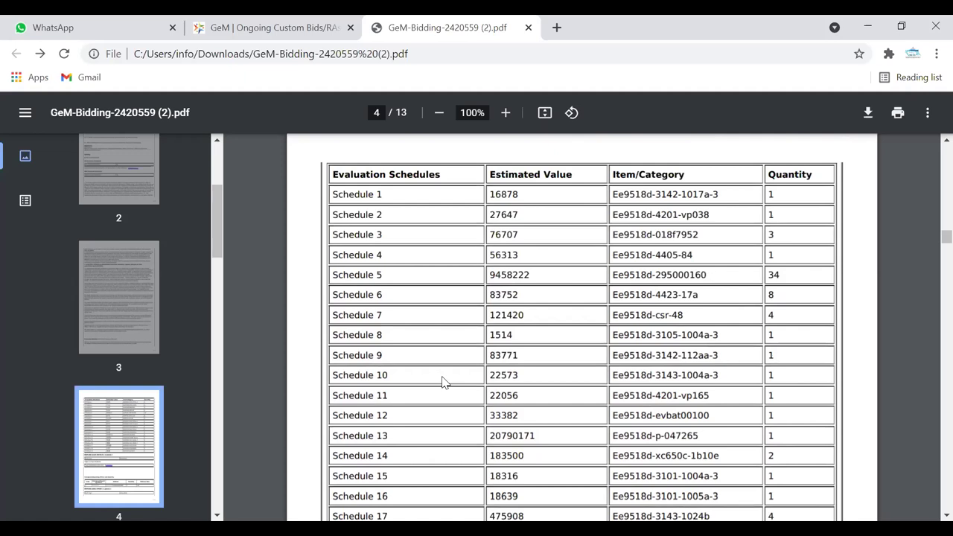
{"action": "scroll", "coordinate": [442, 381], "scroll_direction": "down", "scroll_amount": 2}
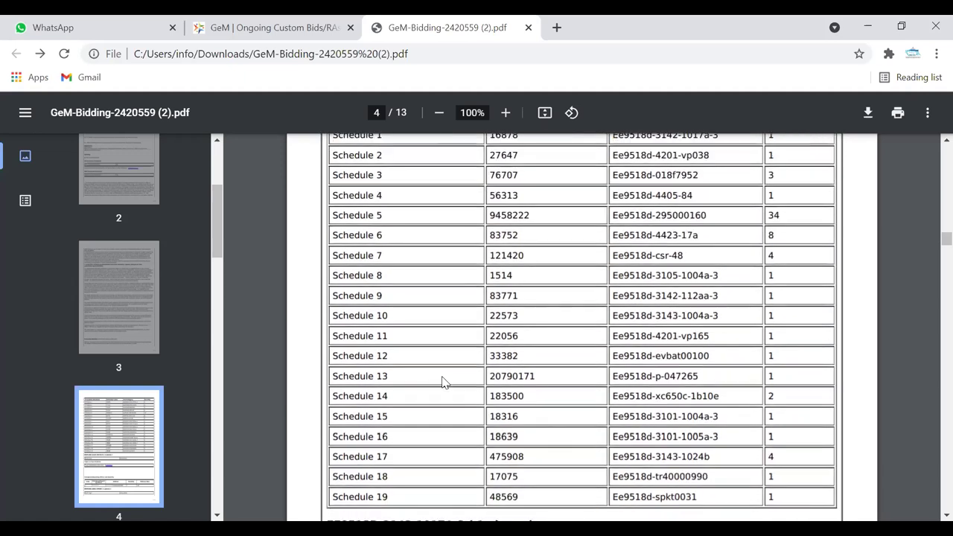
{"action": "scroll", "coordinate": [442, 381], "scroll_direction": "up", "scroll_amount": 2}
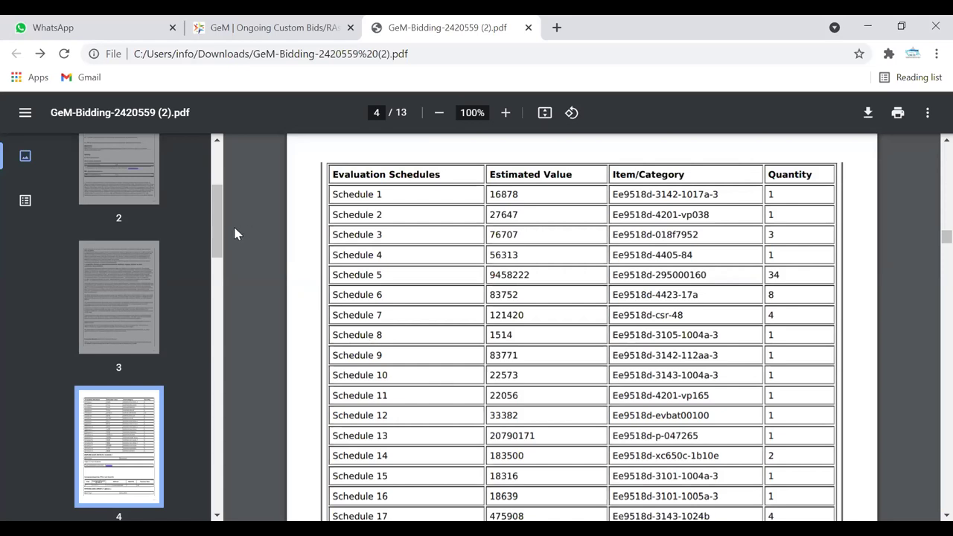
{"action": "left_click_drag", "start_coordinate": [214, 235], "coordinate": [215, 198]}
- Read the 2-page Quality Assurance Plan 1623822559.pdf linked on page 2, then go back to the bid PDF
{"action": "left_click", "coordinate": [118, 384]}
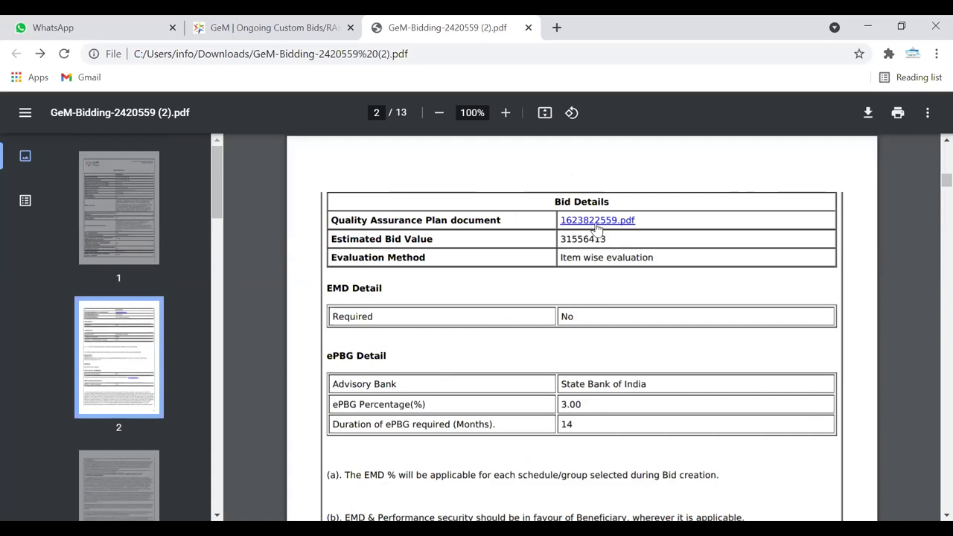
{"action": "left_click", "coordinate": [596, 223]}
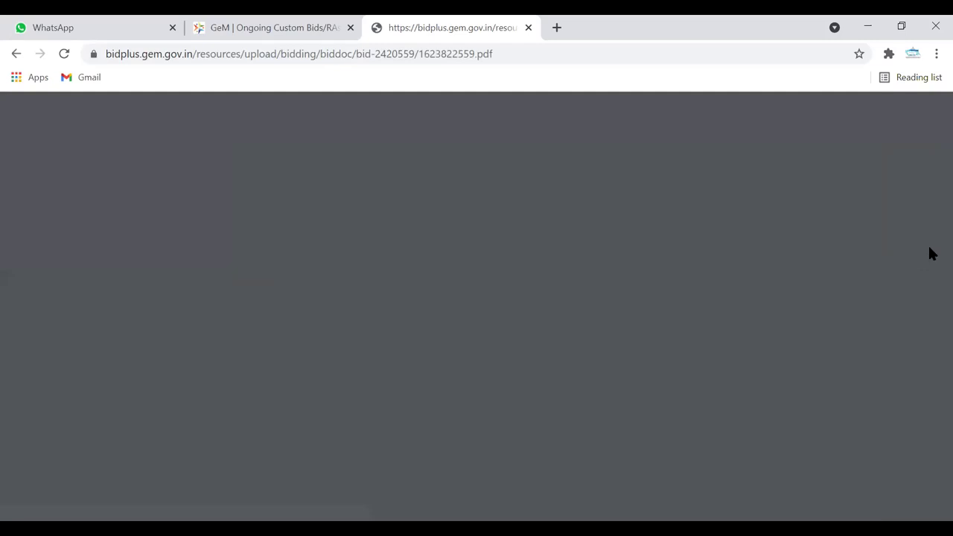
{"action": "scroll", "coordinate": [932, 297], "scroll_direction": "down", "scroll_amount": 1}
{"action": "scroll", "coordinate": [931, 313], "scroll_direction": "down", "scroll_amount": 1}
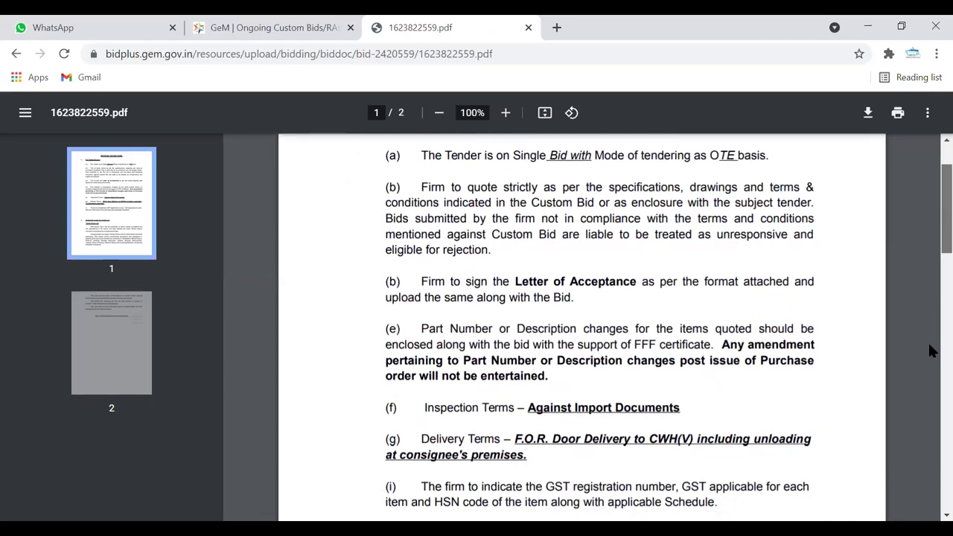
{"action": "scroll", "coordinate": [930, 424], "scroll_direction": "down", "scroll_amount": 1}
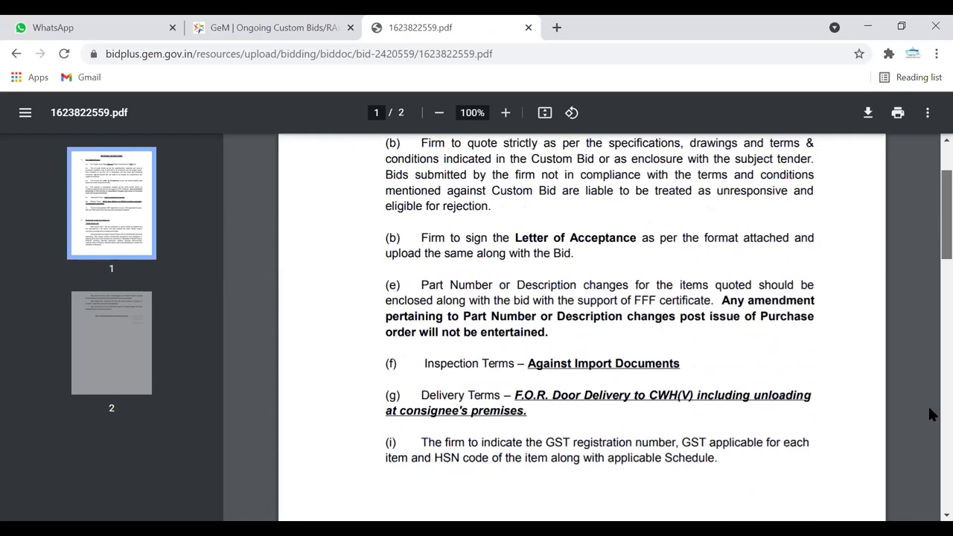
{"action": "scroll", "coordinate": [930, 357], "scroll_direction": "up", "scroll_amount": 1}
{"action": "scroll", "coordinate": [932, 238], "scroll_direction": "down", "scroll_amount": 10}
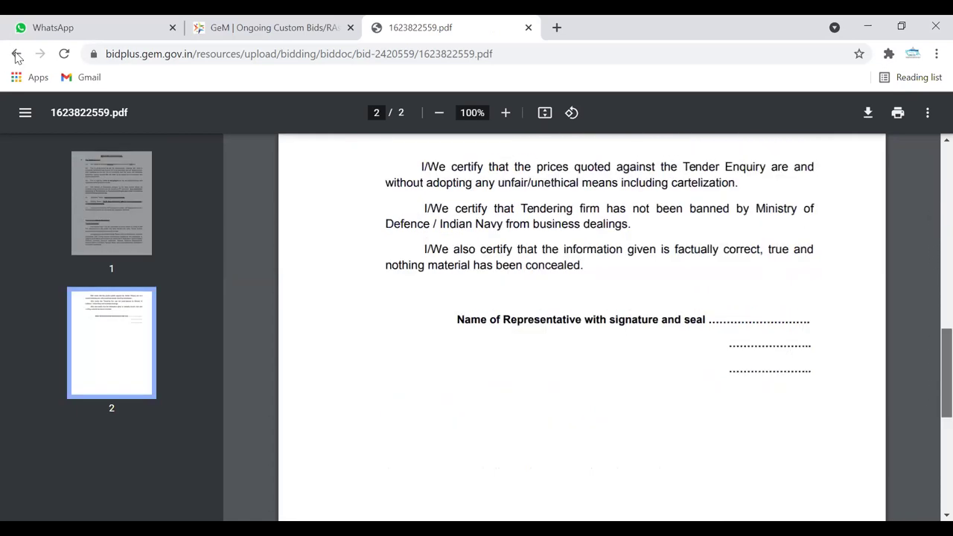
{"action": "scroll", "coordinate": [397, 309], "scroll_direction": "up", "scroll_amount": 10}
{"action": "key", "text": "alt+Left"}
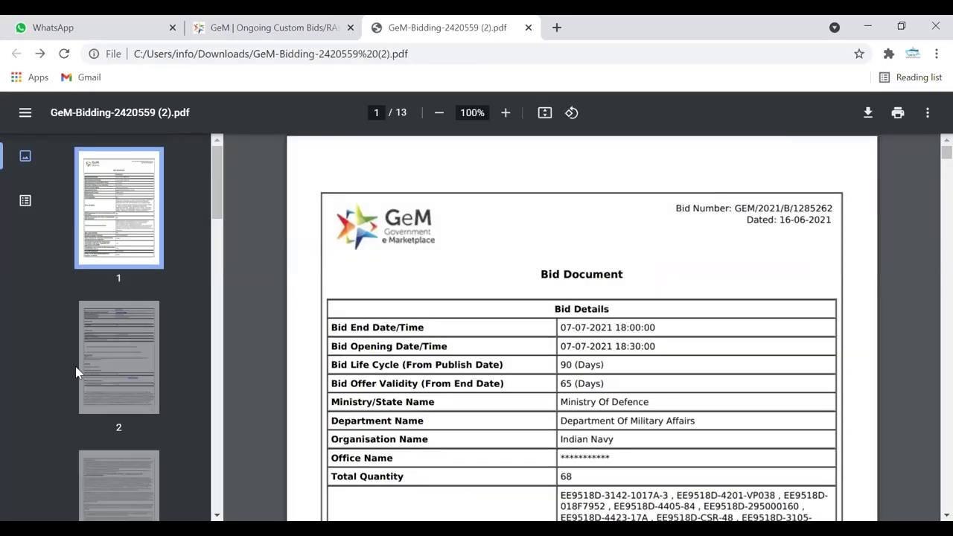
- Check page 2's no-EMD and 3.00% ePBG terms, then go to page 4's Evaluation Schedules
{"action": "left_click", "coordinate": [119, 374]}
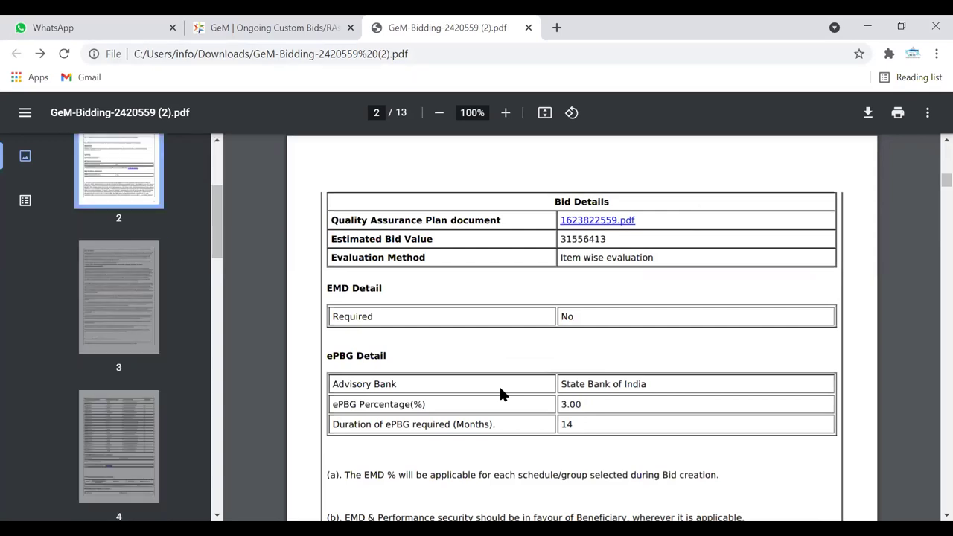
{"action": "scroll", "coordinate": [500, 387], "scroll_direction": "down", "scroll_amount": 3}
{"action": "scroll", "coordinate": [501, 388], "scroll_direction": "down", "scroll_amount": 2}
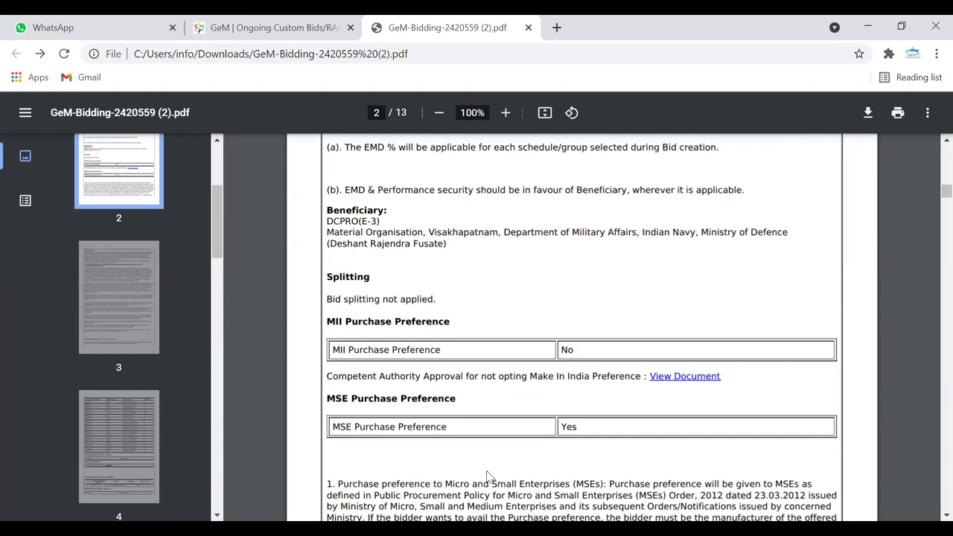
{"action": "left_click", "coordinate": [140, 458]}
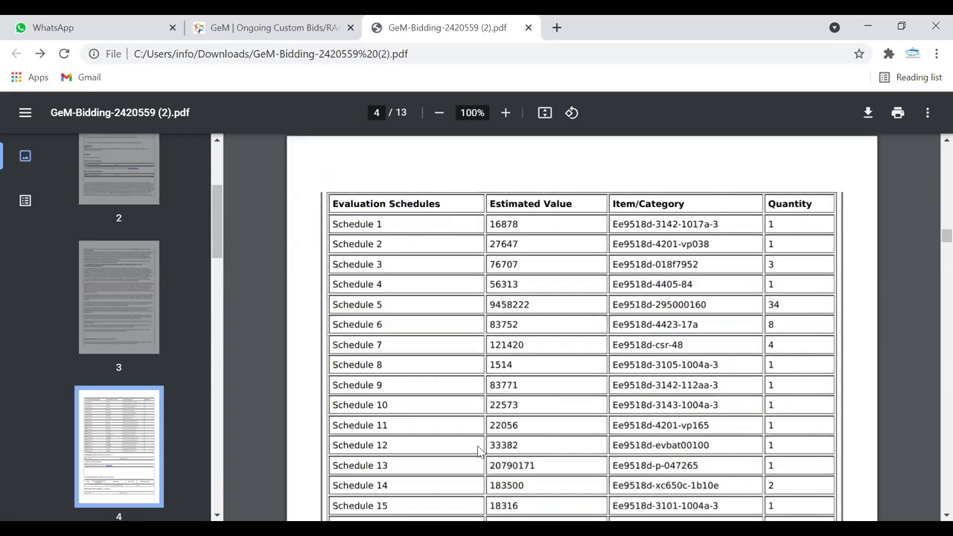